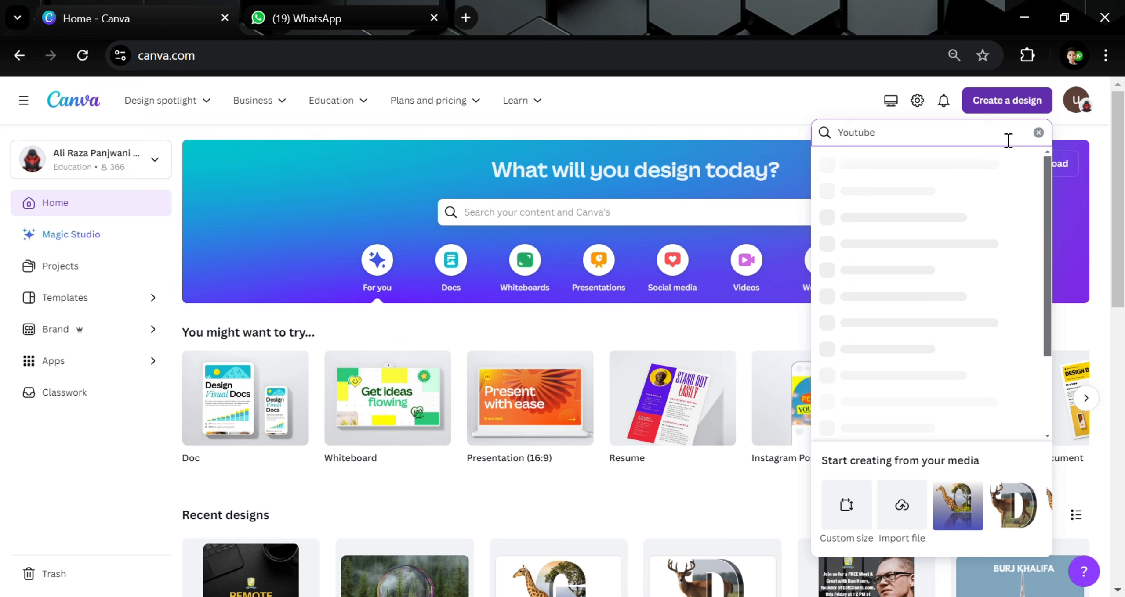
- Search the design types for "Youtube thumbnail" and create a blank YouTube Thumbnail design
text(thumb)
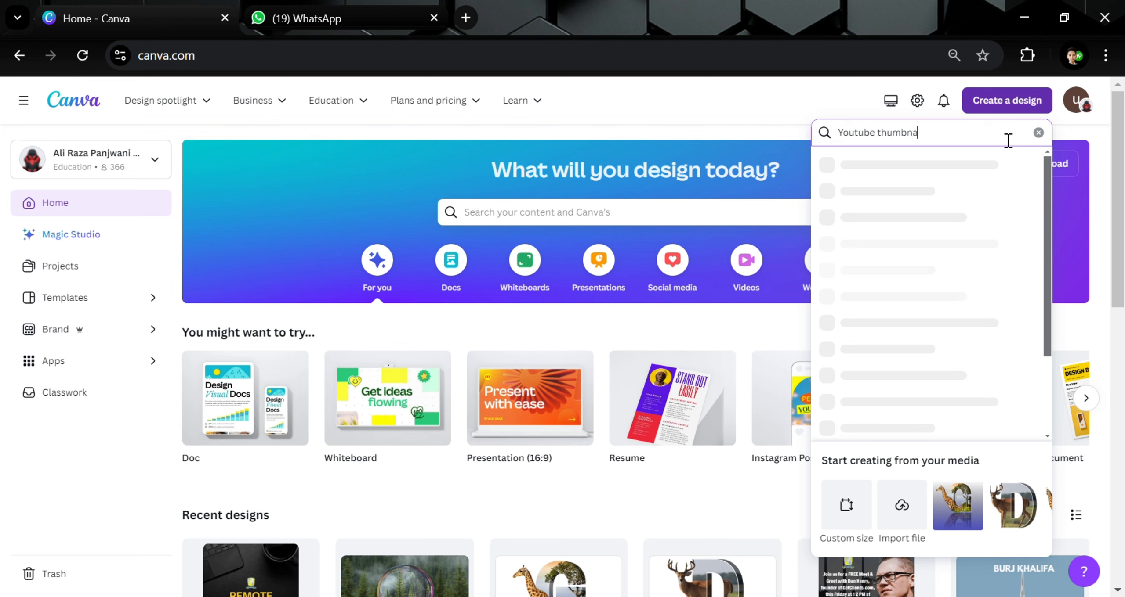
text(nail)
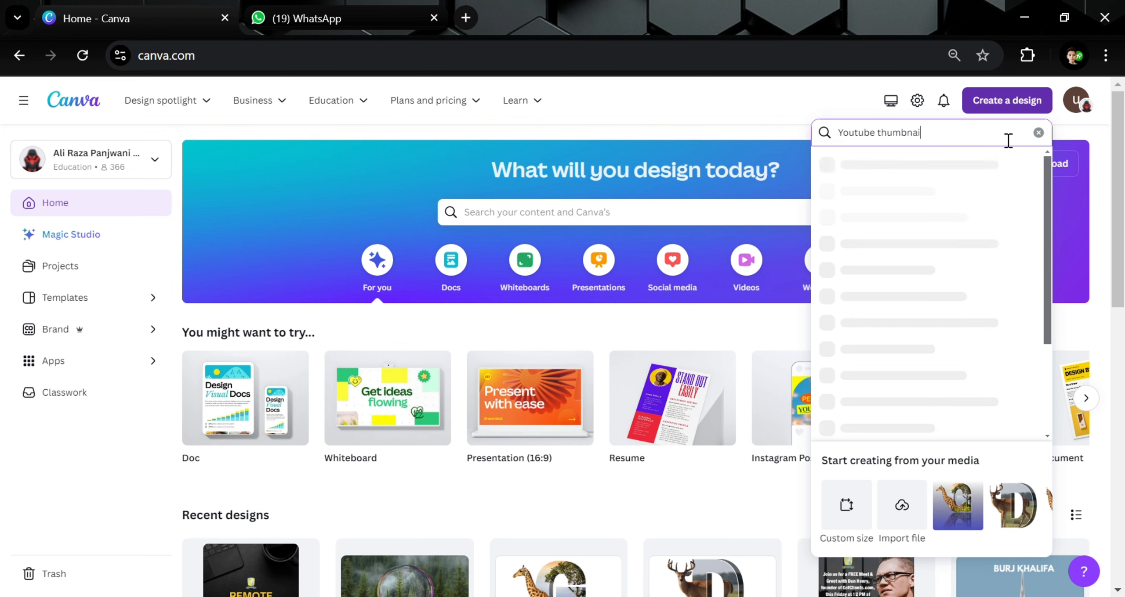
click(962, 165)
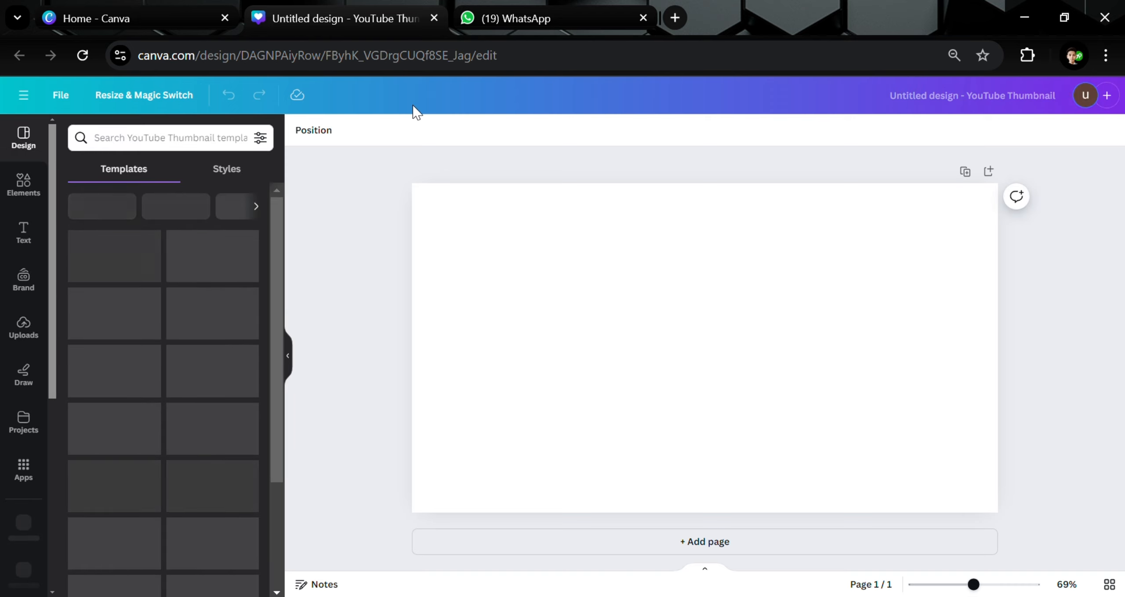
- Search the elements library for "mountains" and restrict the results to photos
click(7, 191)
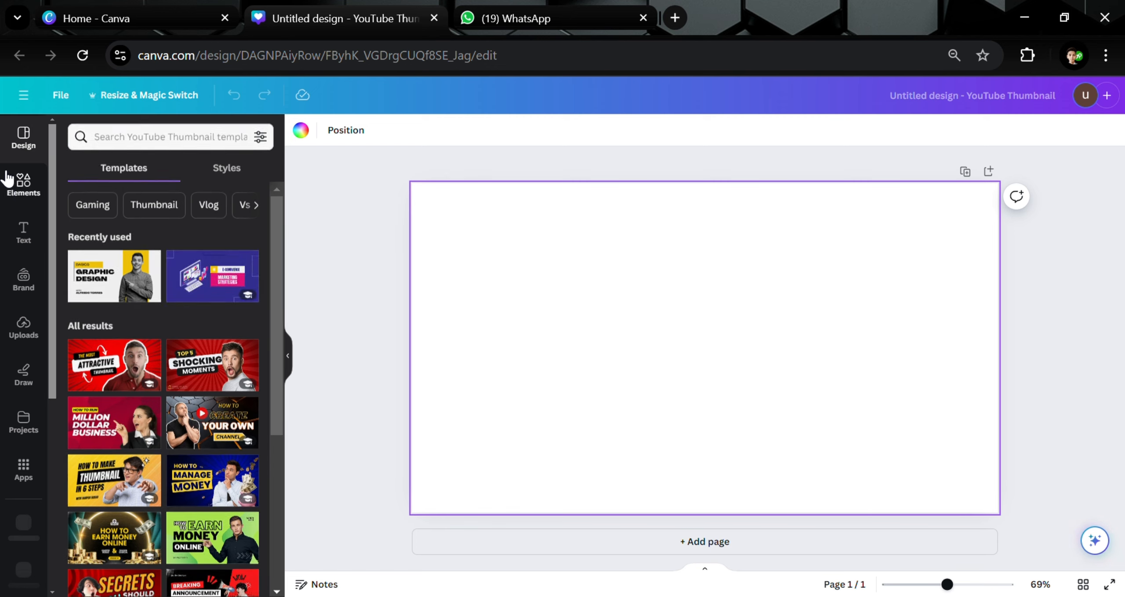
click(179, 146)
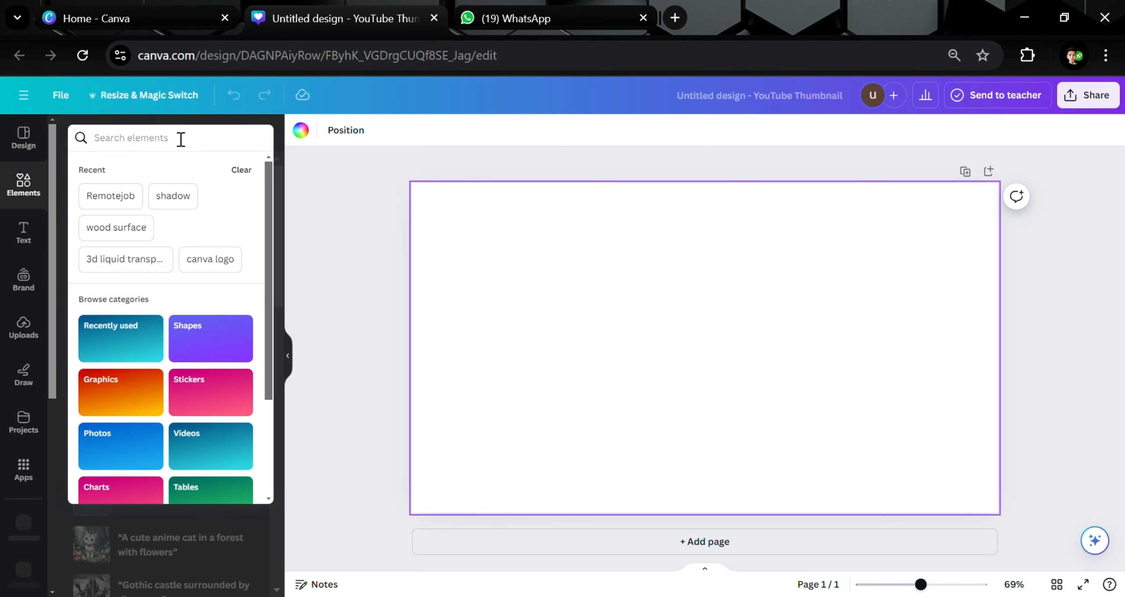
text(mountains)
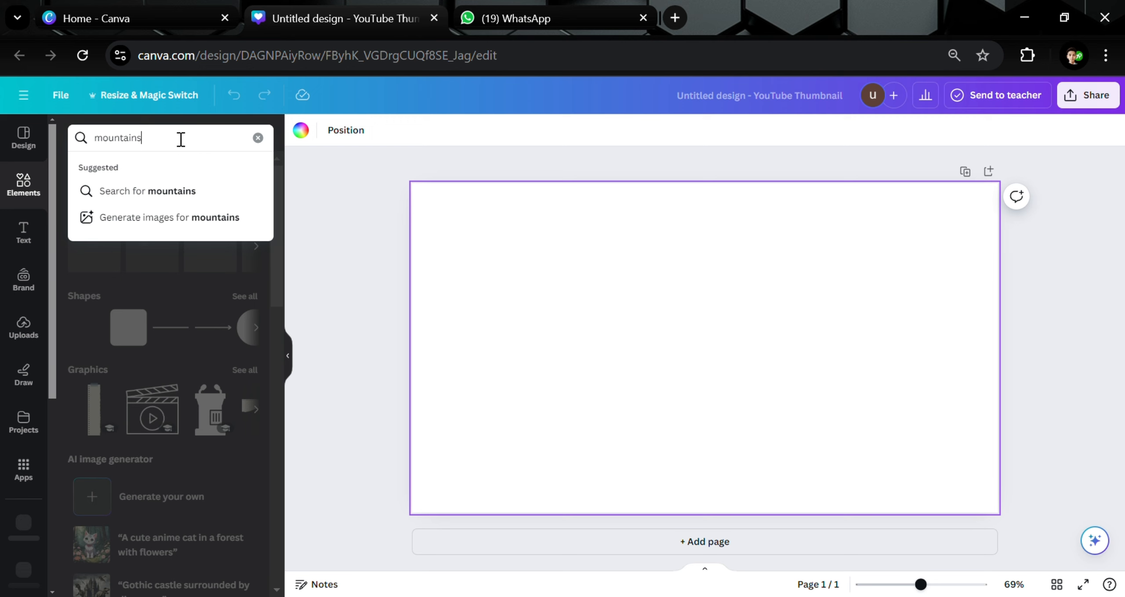
key(Return)
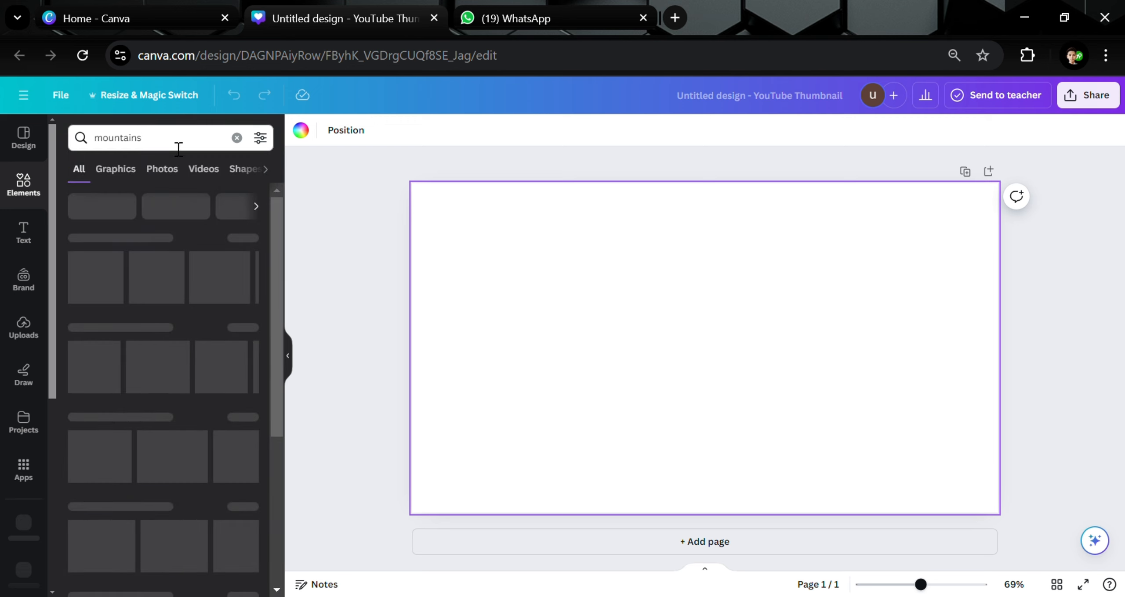
click(171, 173)
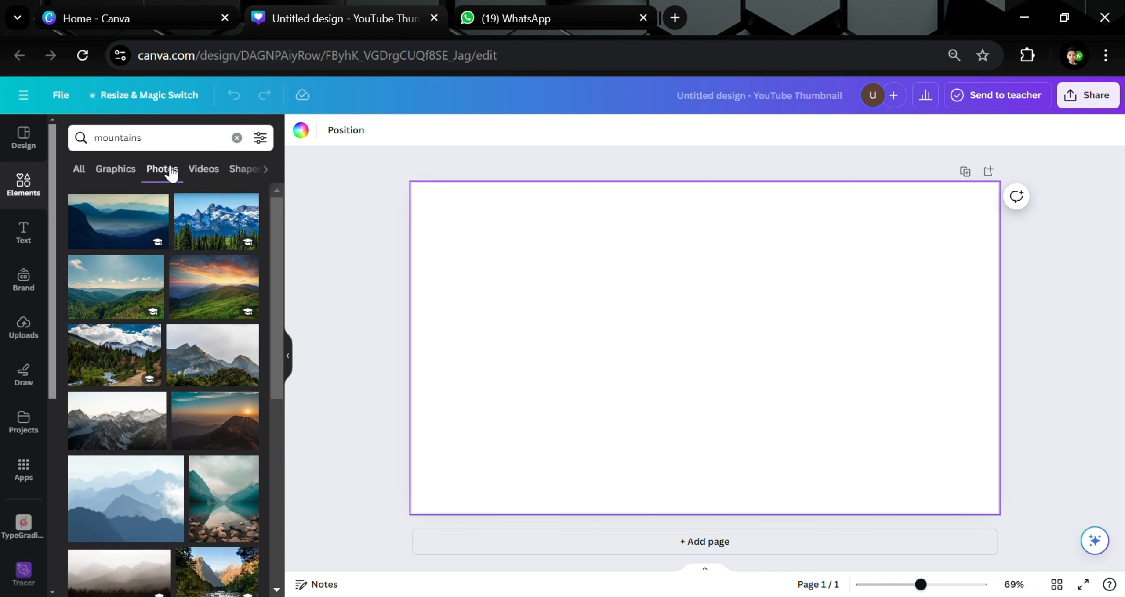
- Add the photo of snowy blue mountains with pine trees and set it as the page background
click(230, 225)
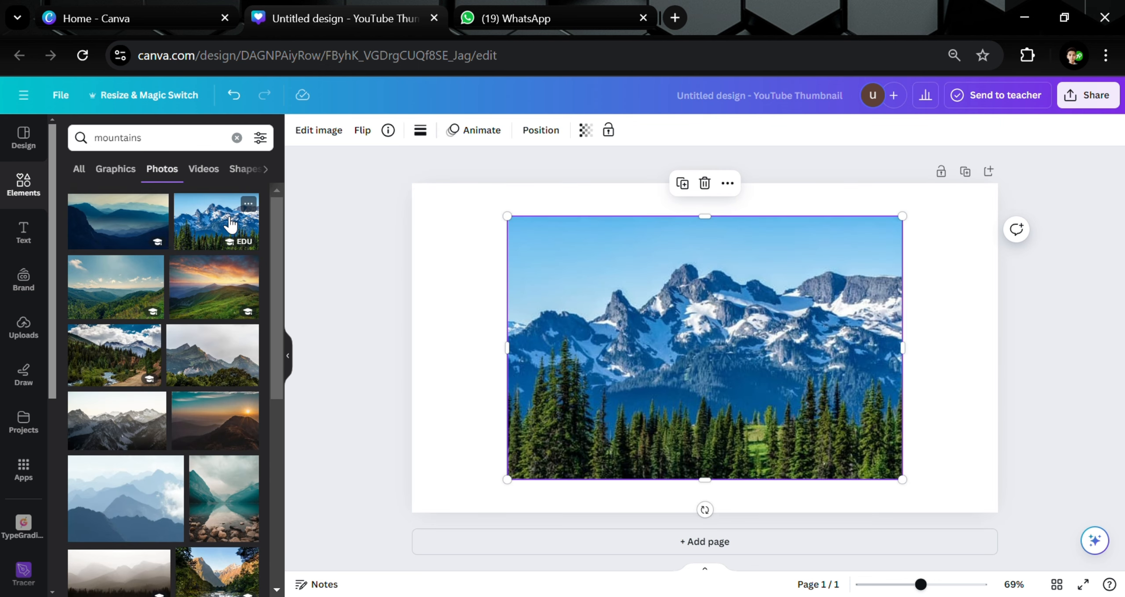
right_click(659, 341)
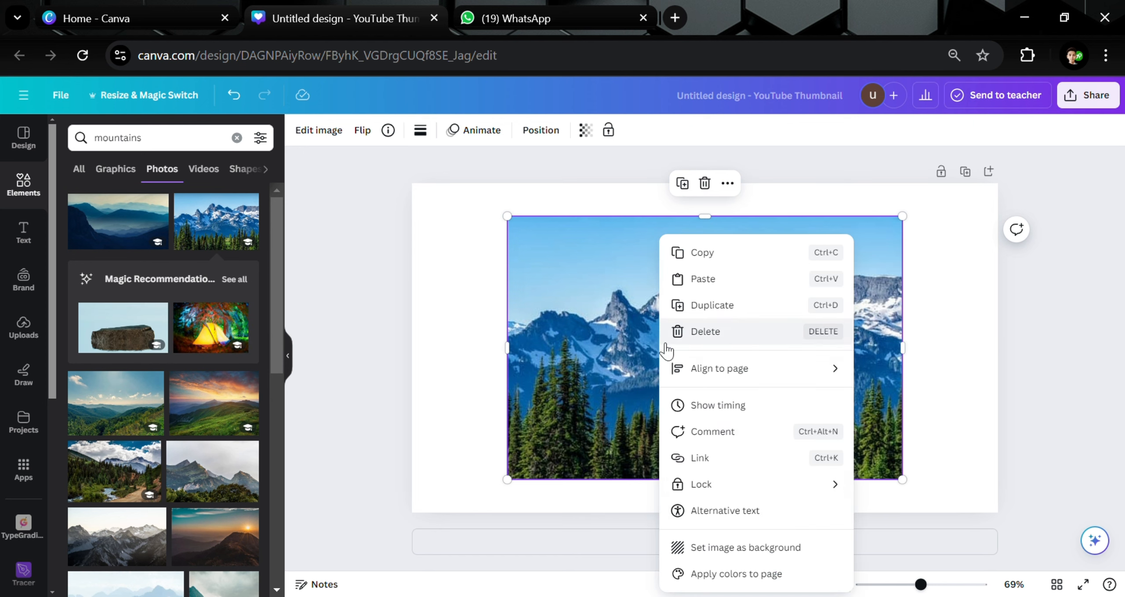
click(747, 549)
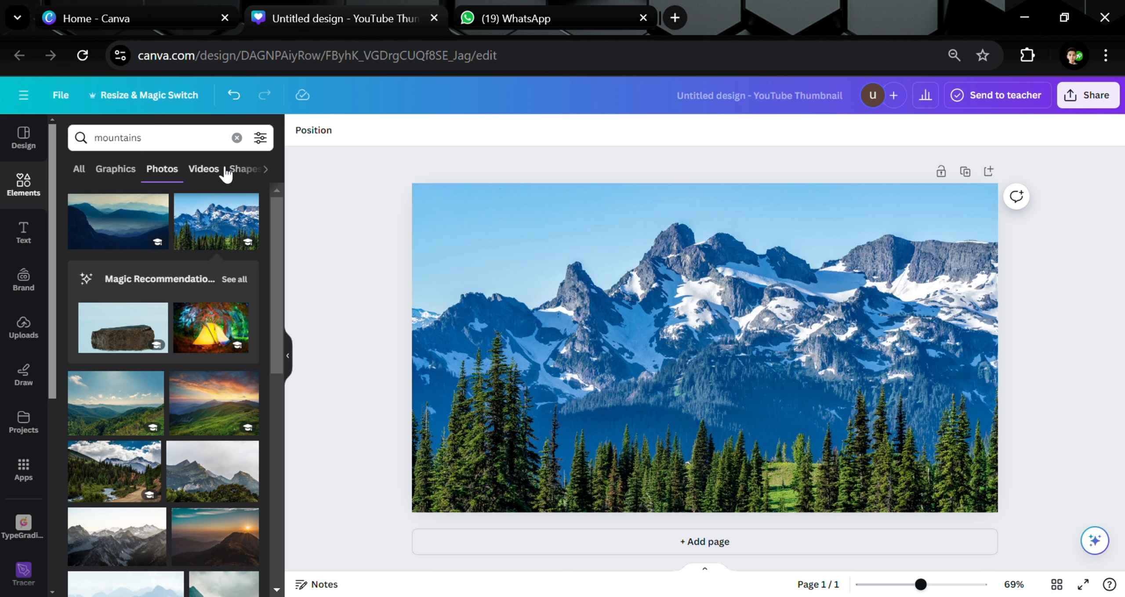
- Search the graphics for "3d liquid transparent modular blob" and add the round iridescent bubble to the page
click(237, 137)
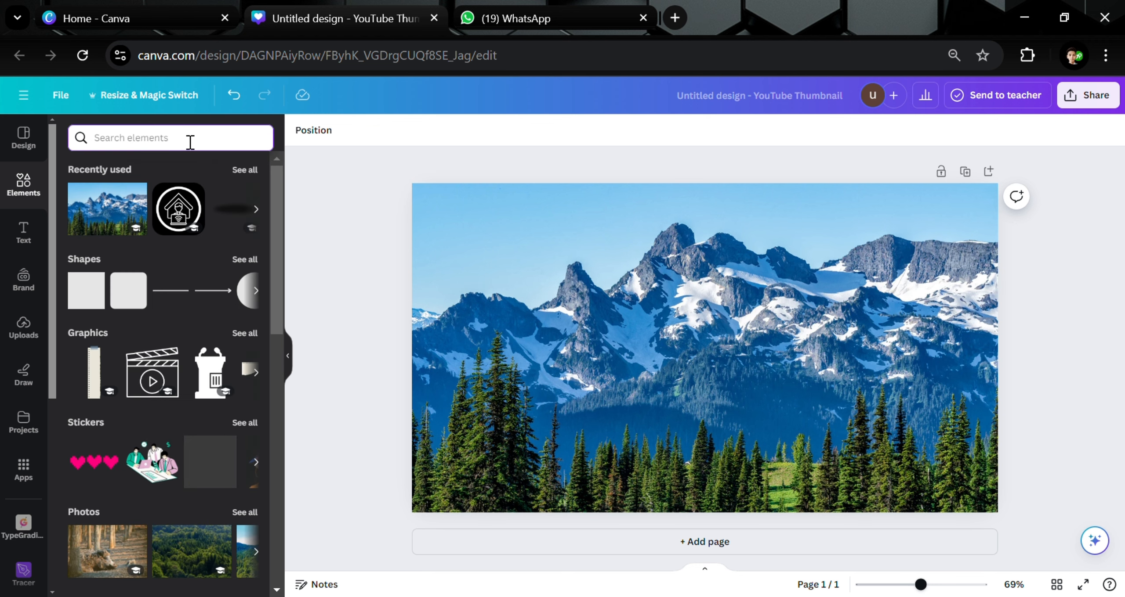
text(#)
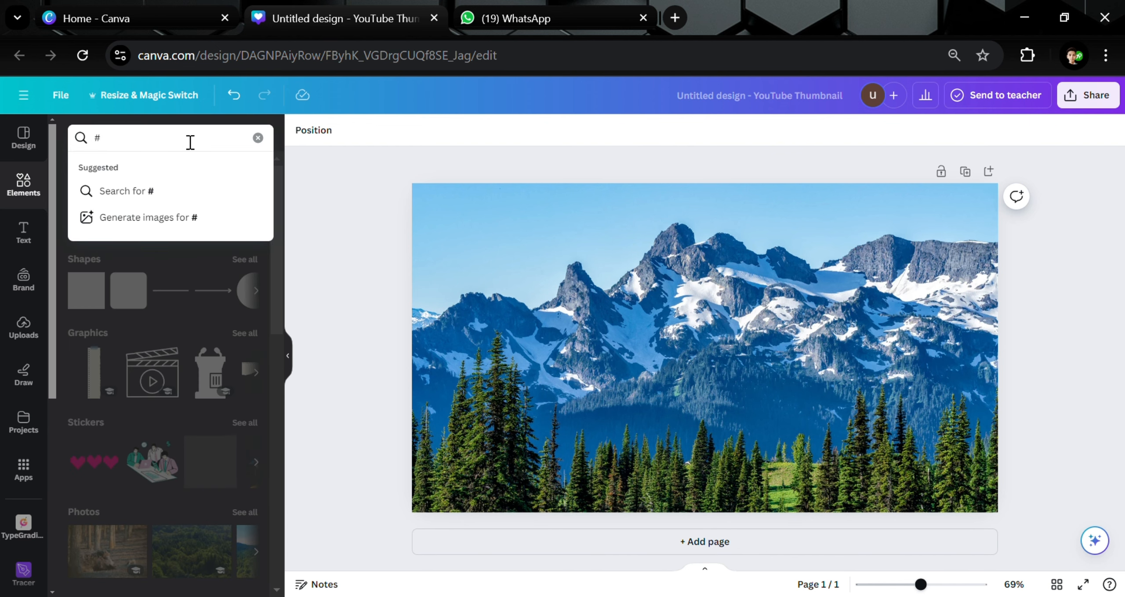
key(BackSpace)
text(3D)
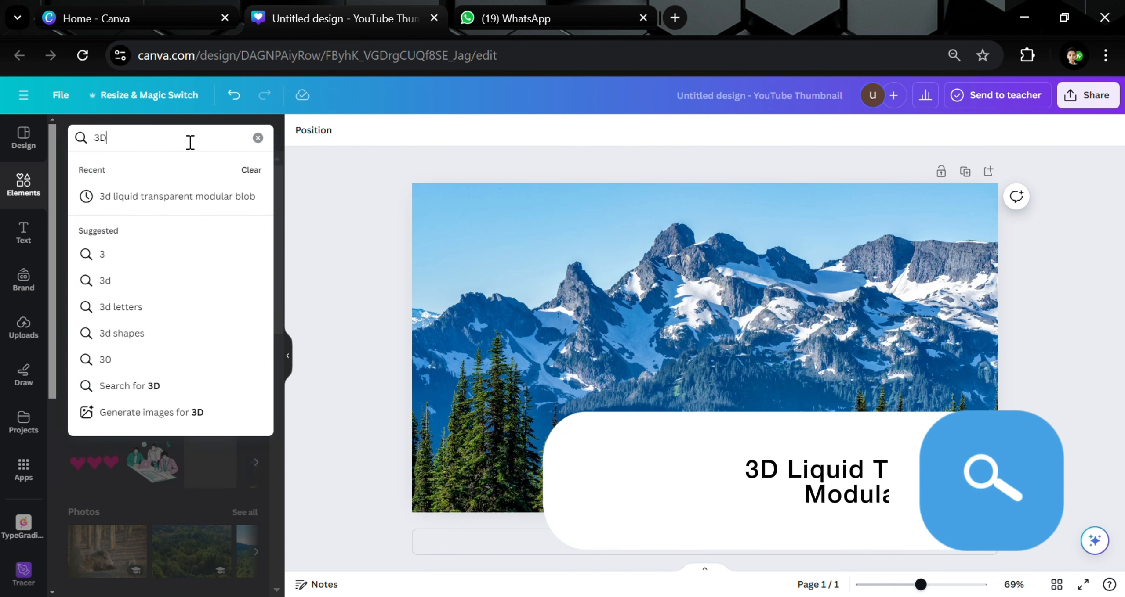
click(220, 195)
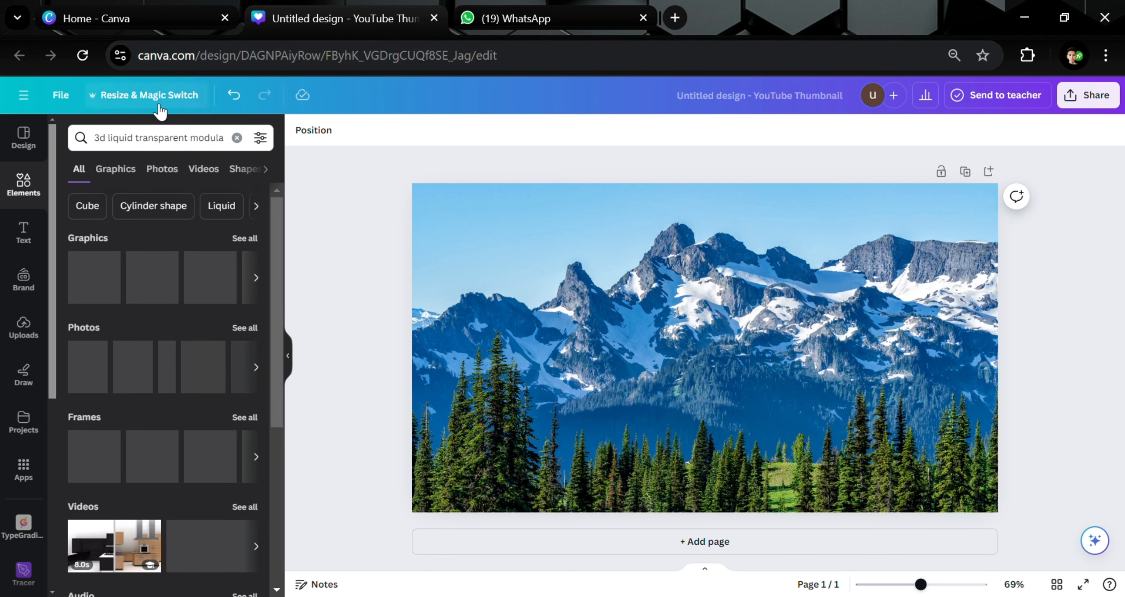
click(137, 172)
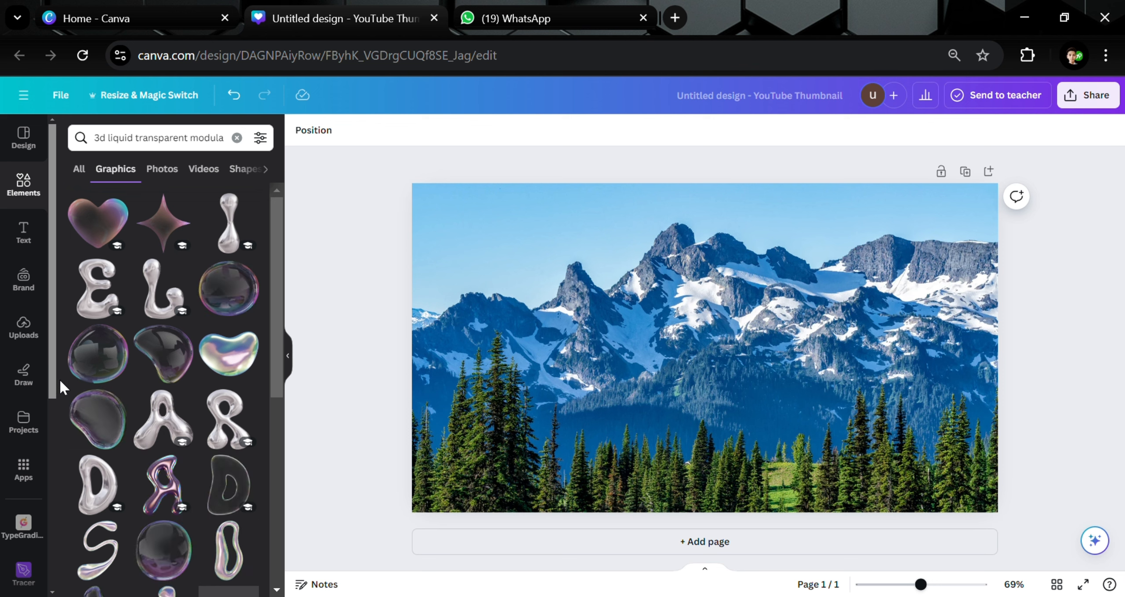
click(250, 299)
click(328, 278)
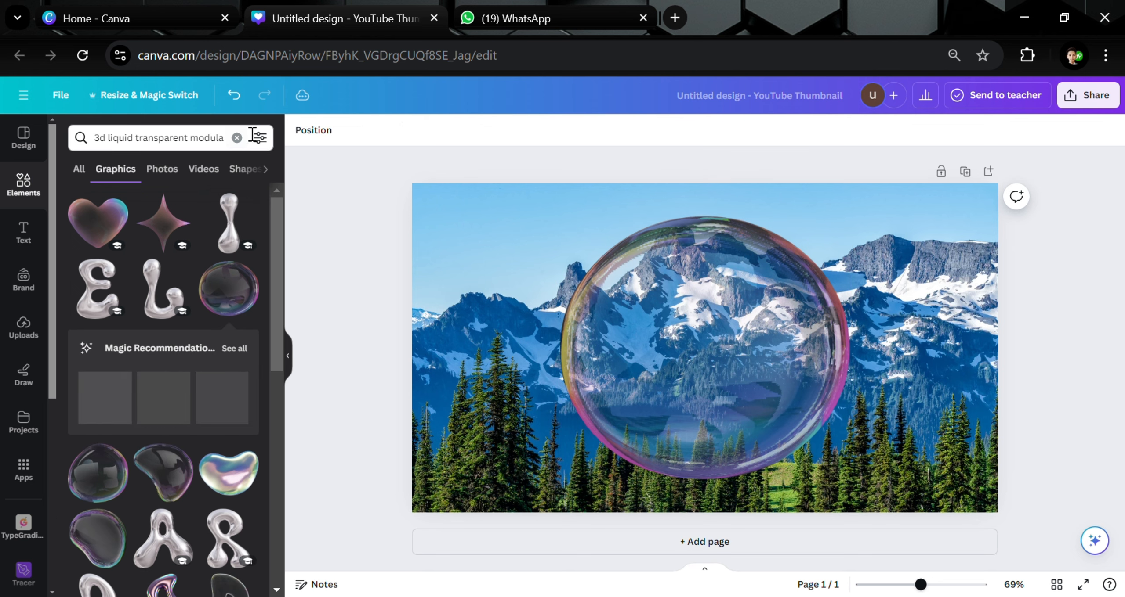
- Add a circular frame over the bubble and enlarge it to about the bubble's size
click(236, 137)
scroll(171, 308, down, 20)
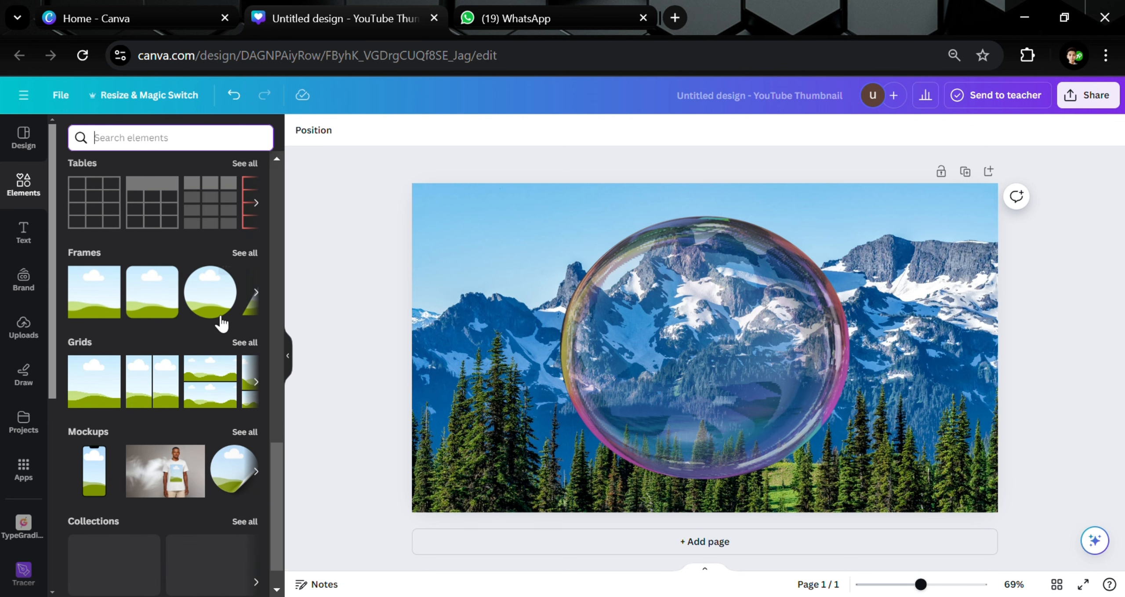
click(703, 343)
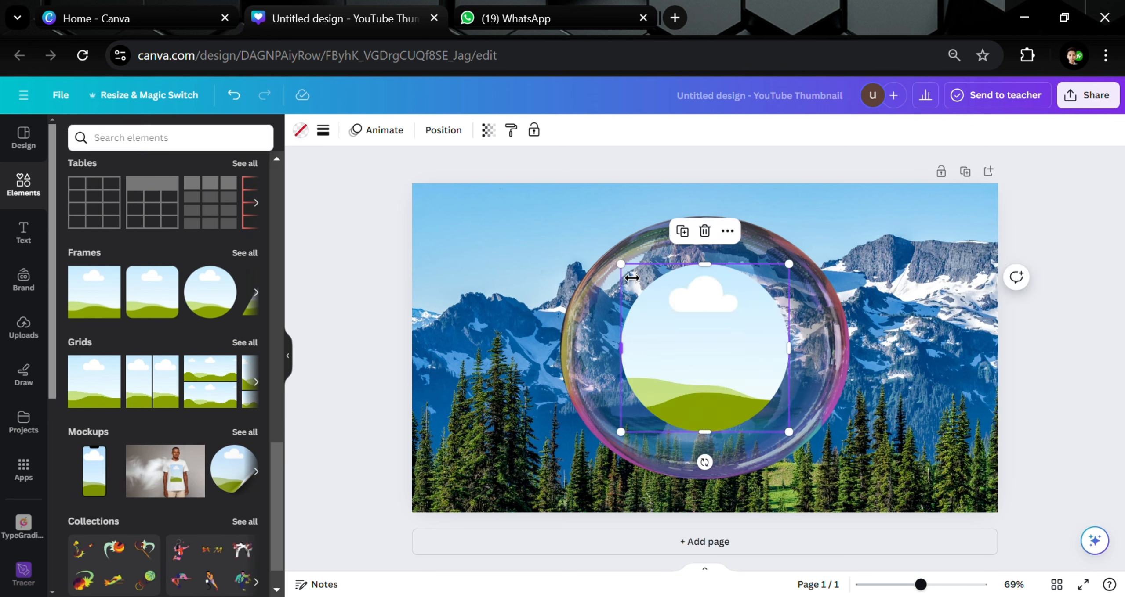
drag(627, 273, 567, 233)
click(377, 277)
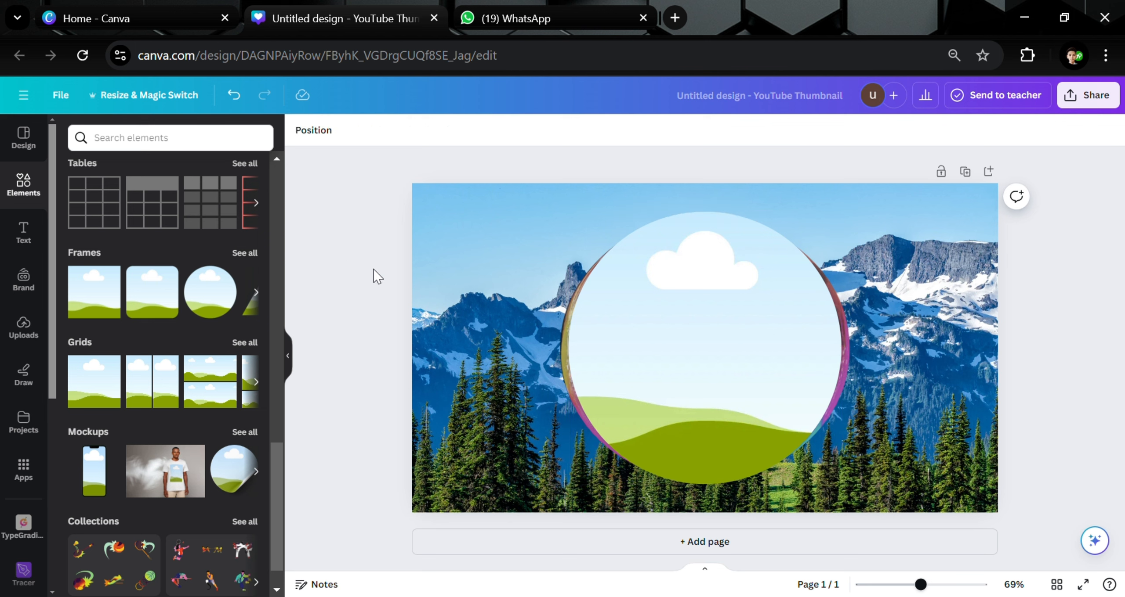
click(476, 311)
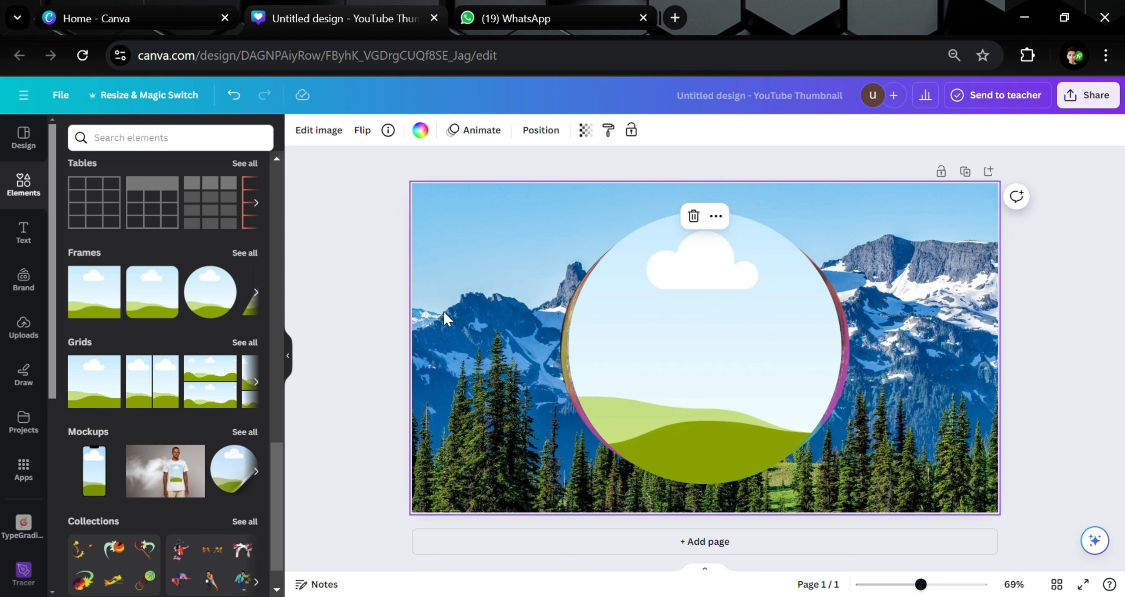
- Search the elements for "mountains" and fill the circular frame with the same snowy mountain photo as the background
click(183, 145)
text(moun)
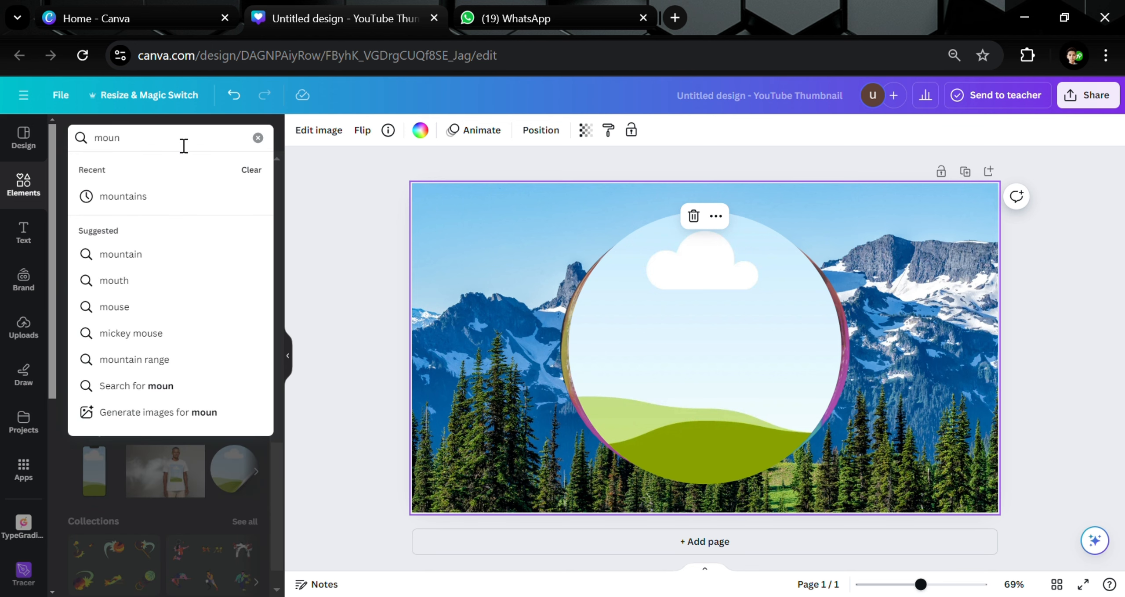
click(190, 196)
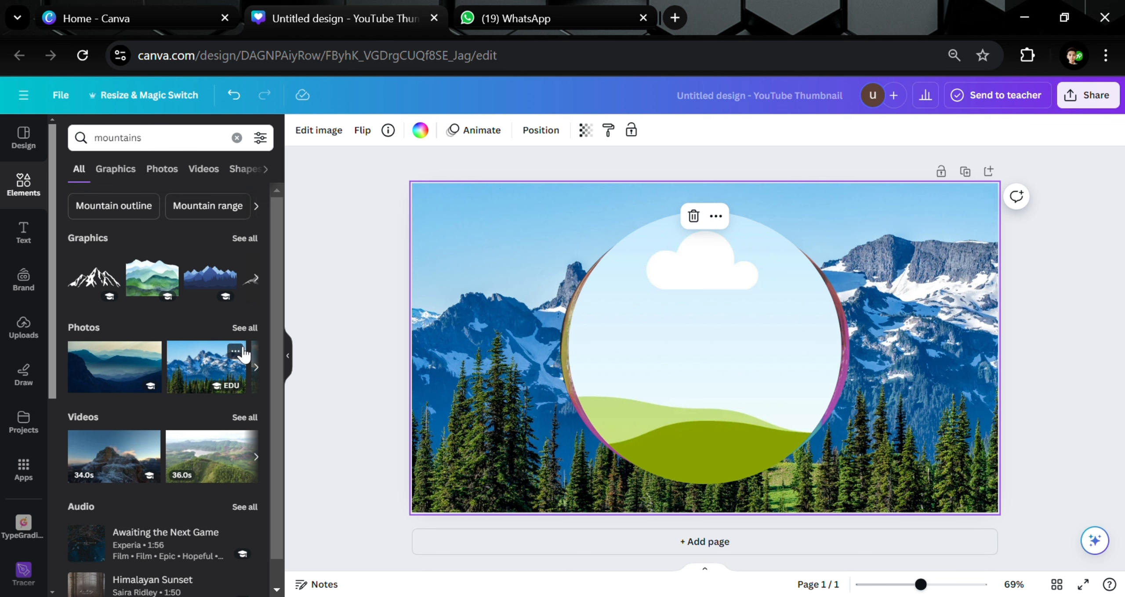
click(213, 369)
drag(589, 304, 702, 331)
drag(700, 227, 698, 228)
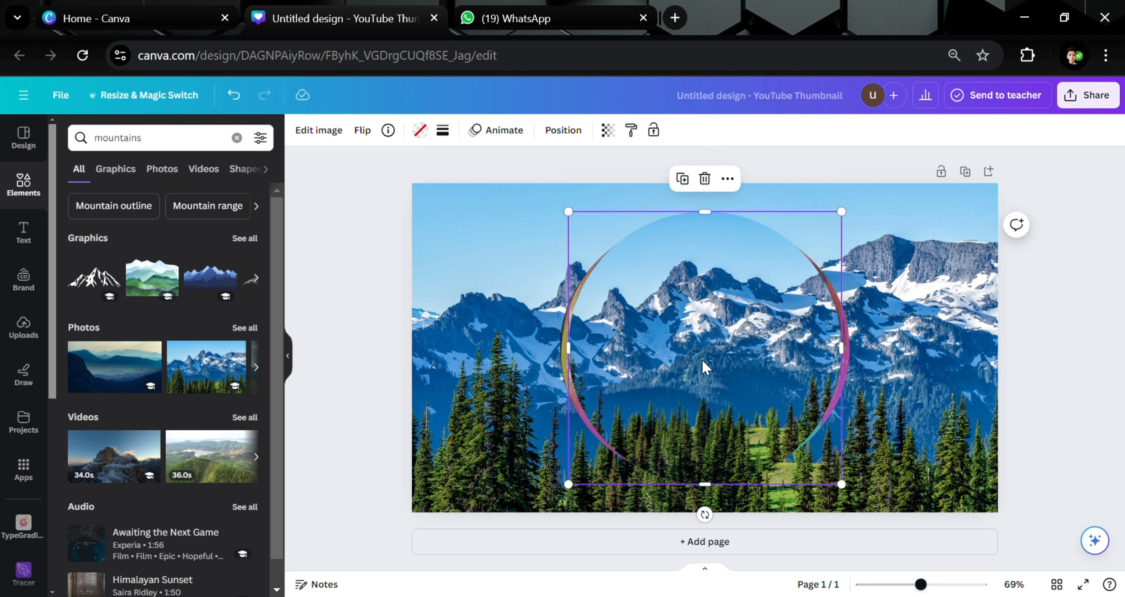
- Enlarge and reposition the photo inside the circular frame so its mountains and trees roughly line up with the background
double_click(678, 329)
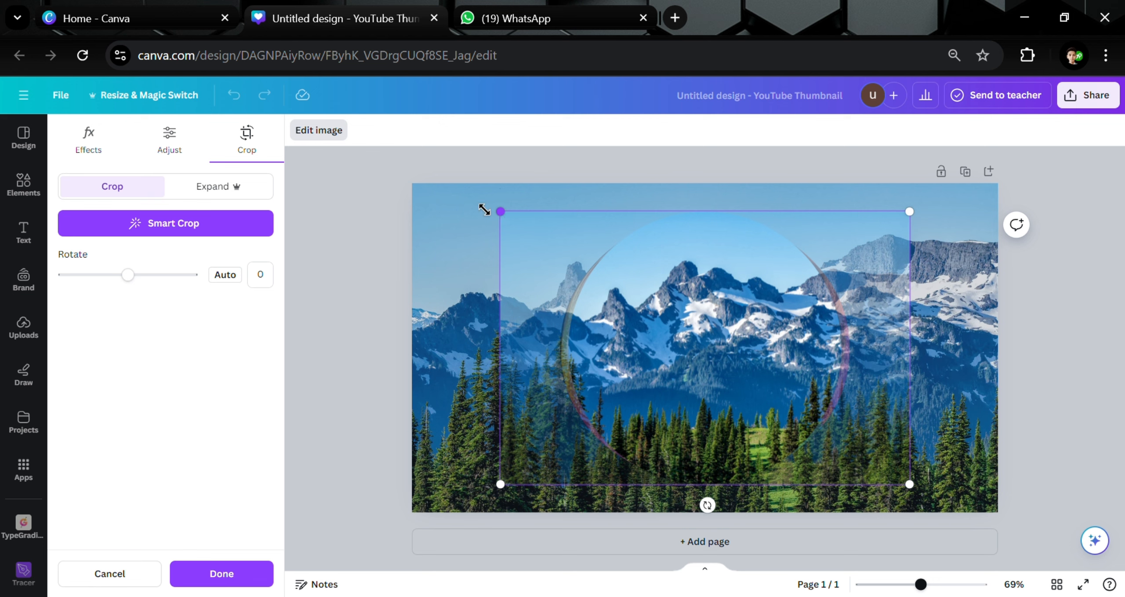
drag(484, 210, 428, 194)
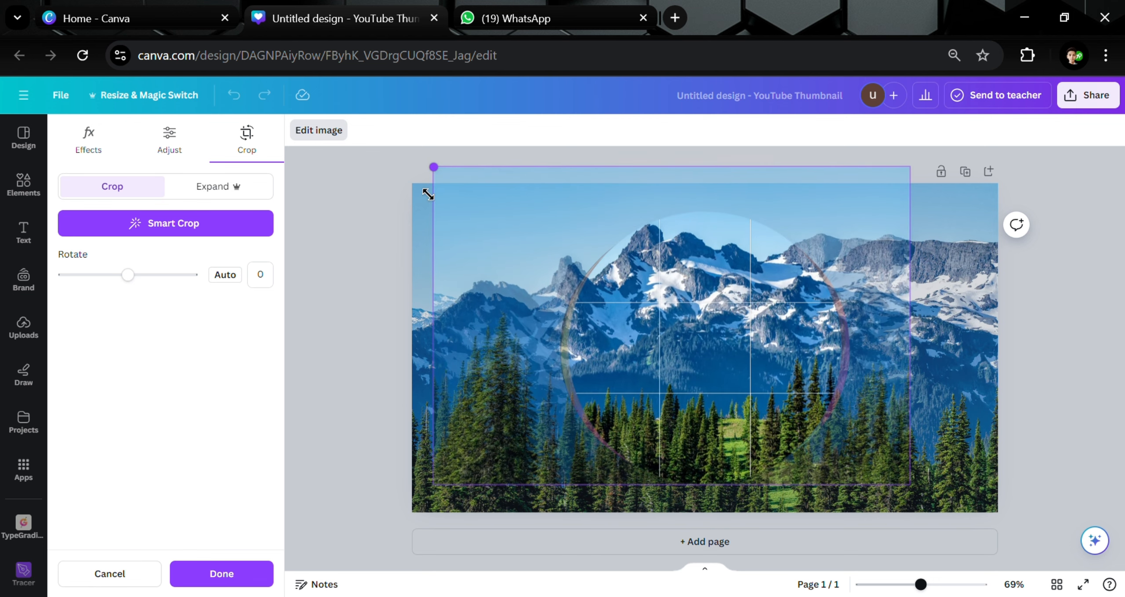
drag(464, 238, 463, 257)
drag(909, 504, 950, 509)
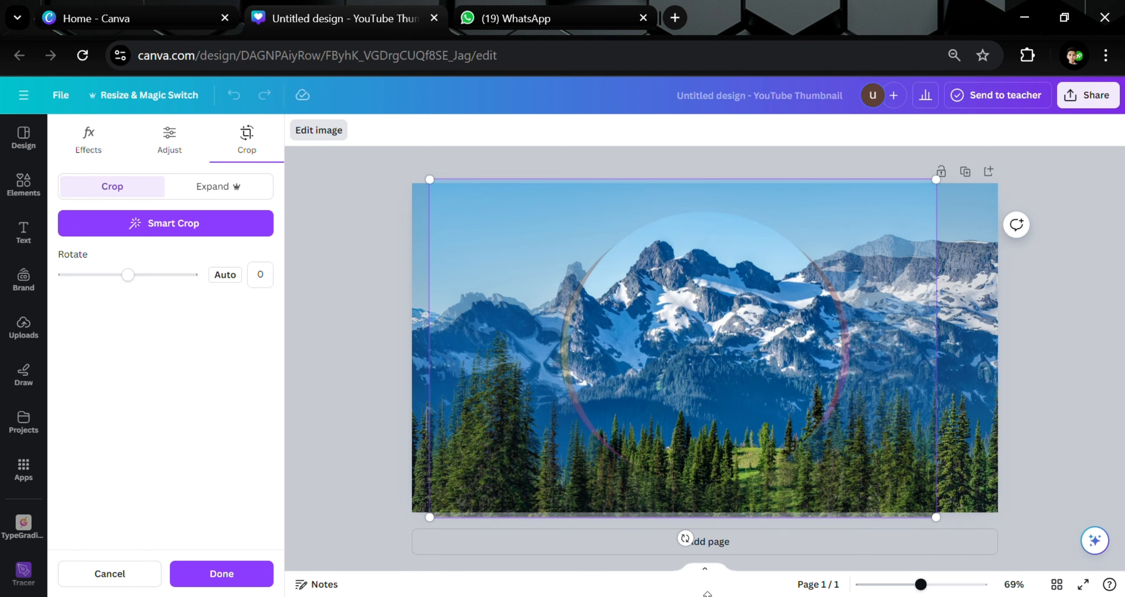
click(247, 581)
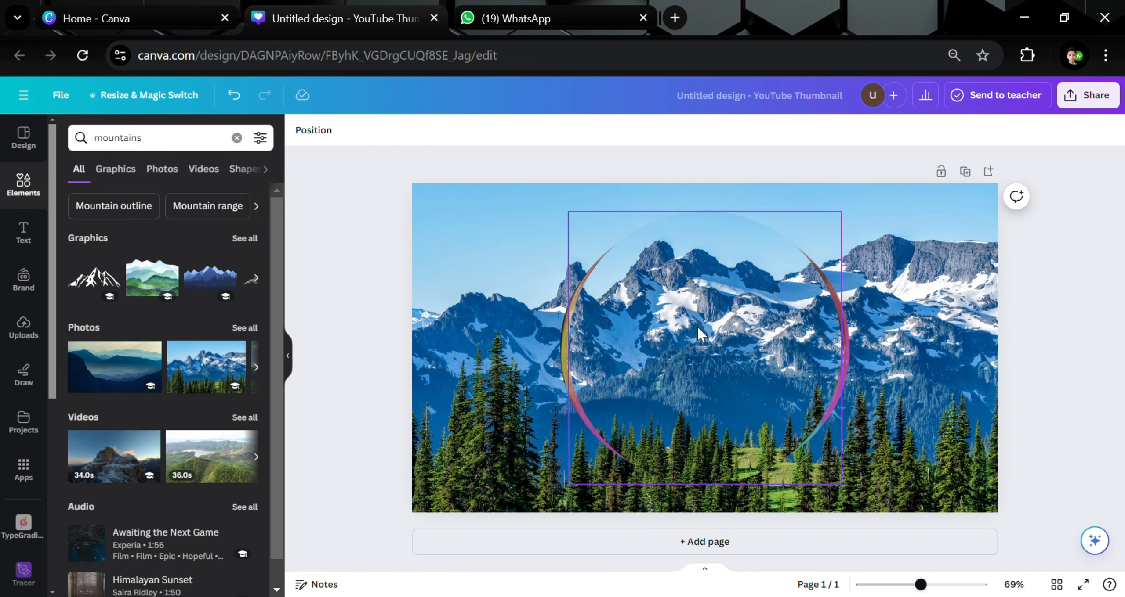
- Send the circular mountain frame behind the bubble graphic
click(738, 176)
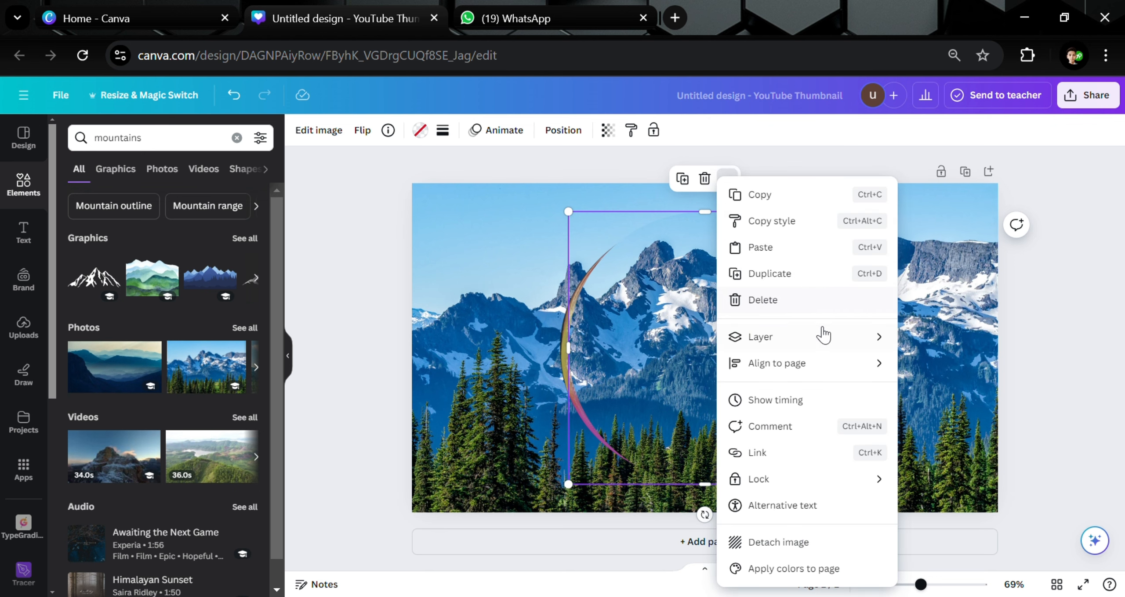
mouse_move(831, 337)
click(949, 390)
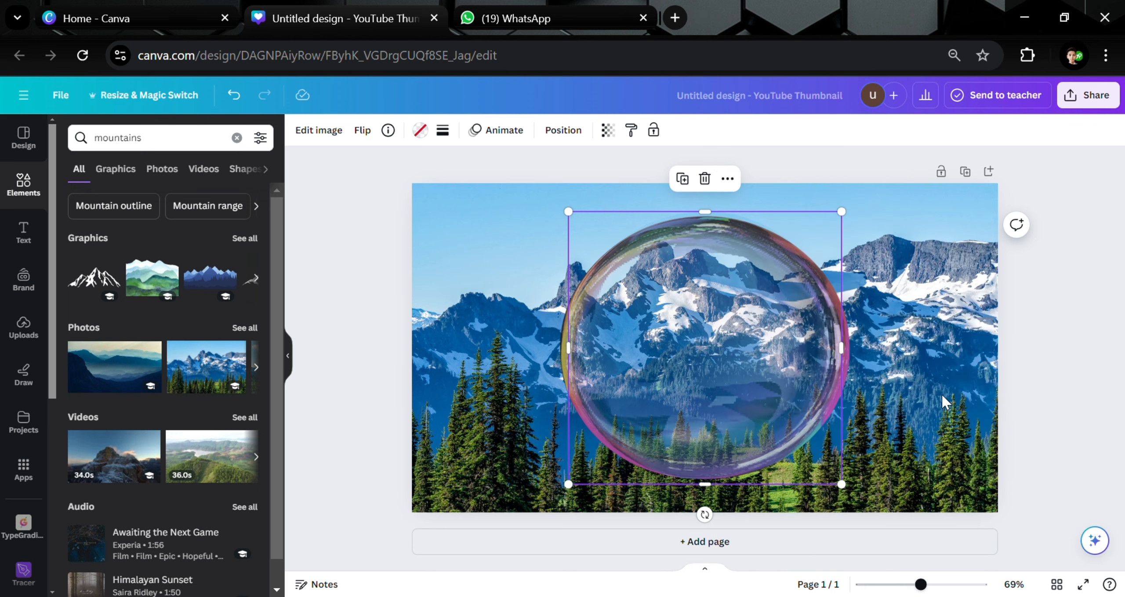
- Apply a whole-image Blur effect with intensity 24 to the background mountain photo
click(793, 194)
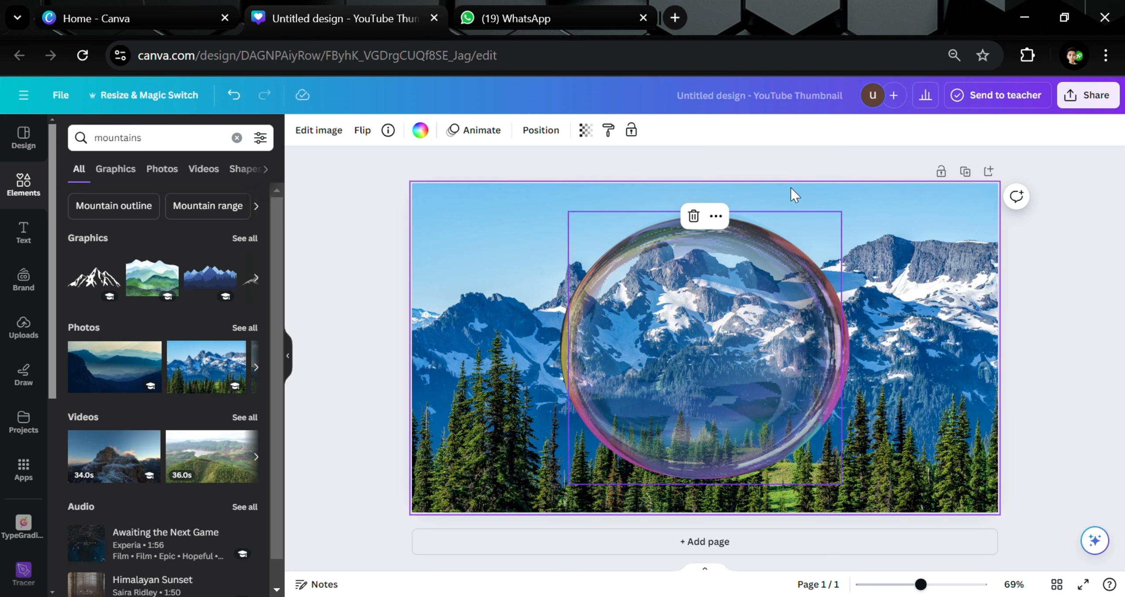
click(328, 133)
scroll(189, 351, down, 3)
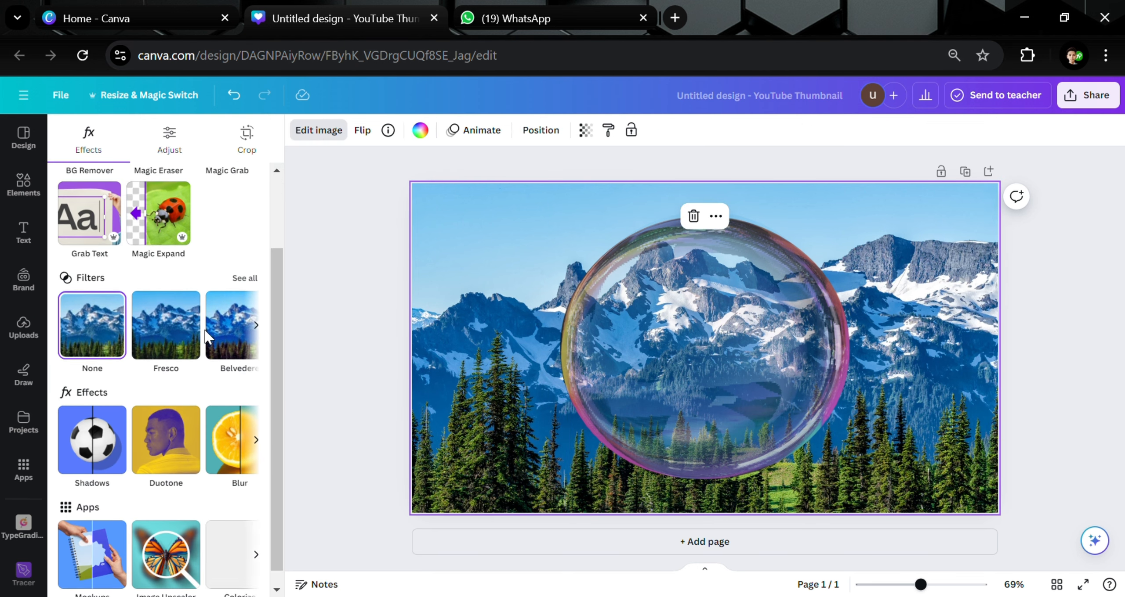
click(239, 424)
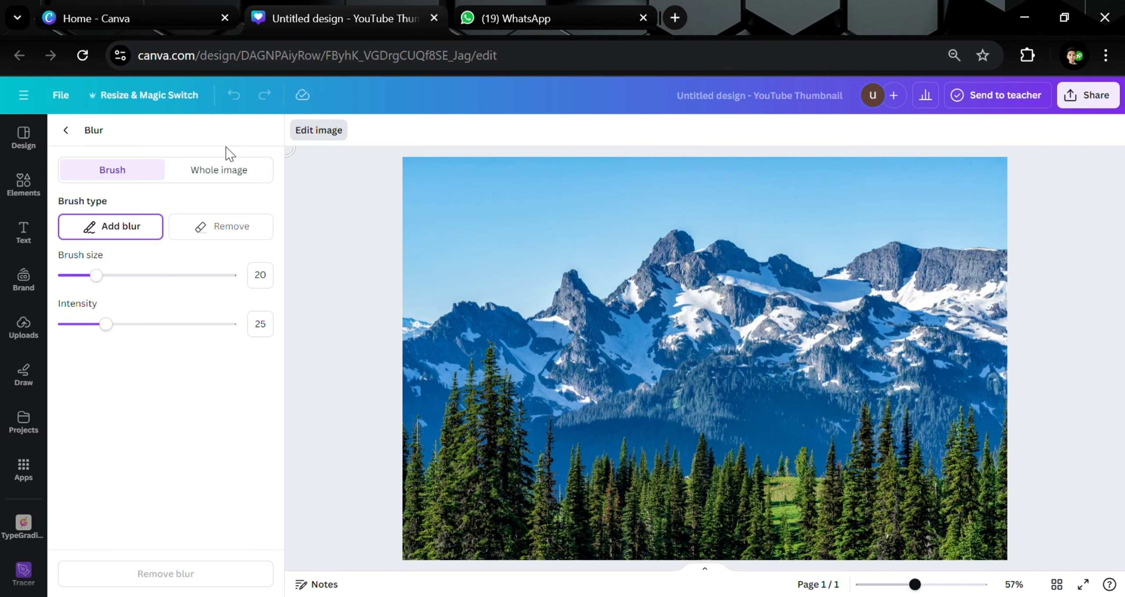
click(234, 183)
click(110, 228)
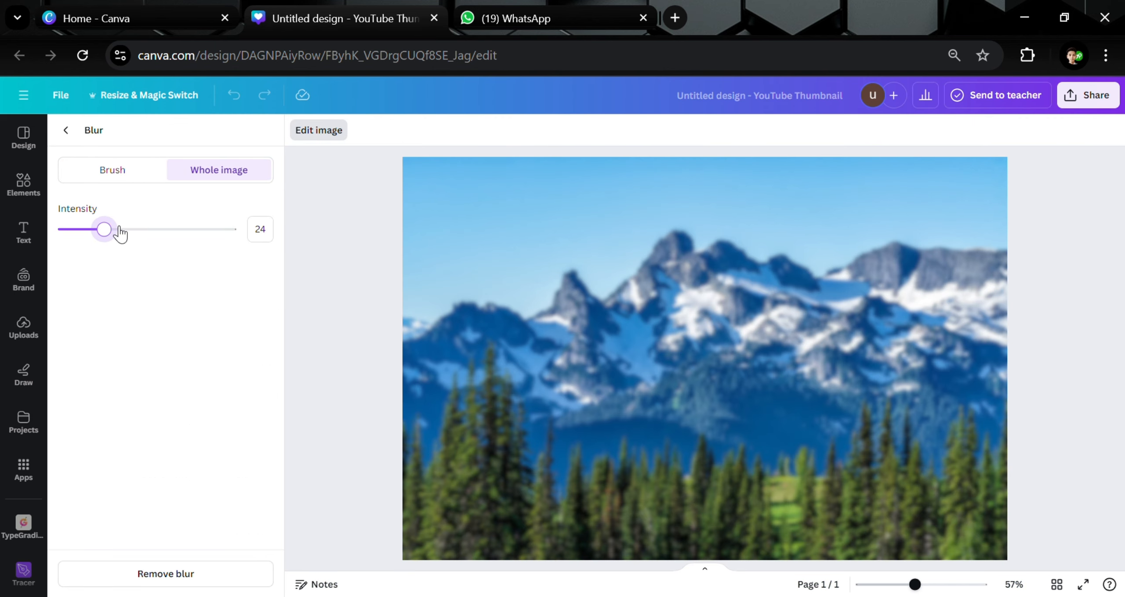
click(65, 130)
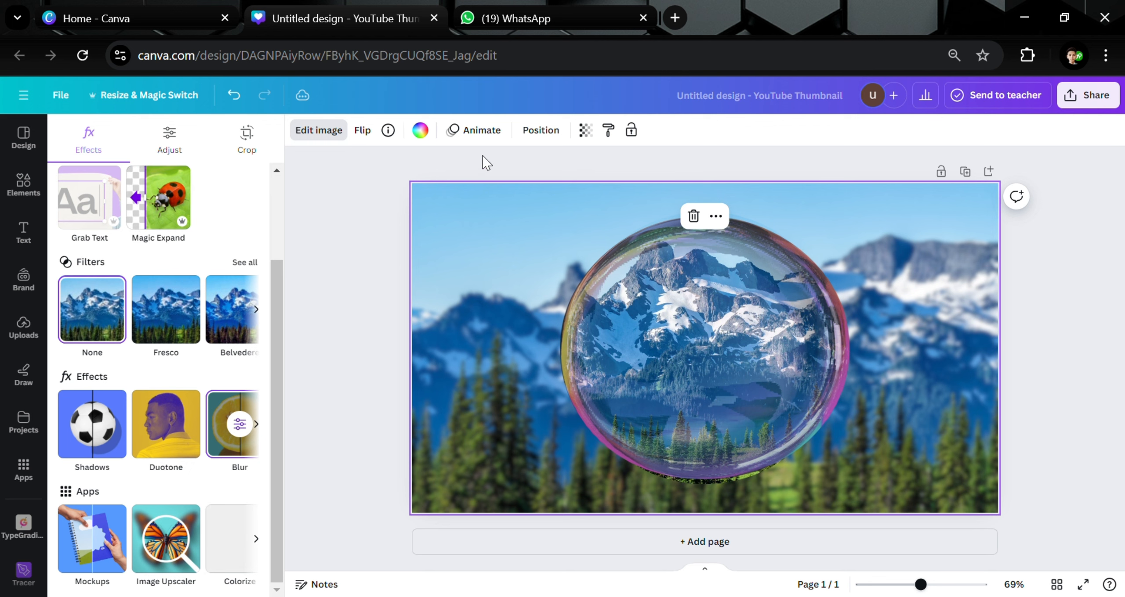
- Set the transparency of the blurred background mountain photo to 75
click(587, 131)
drag(537, 193, 534, 191)
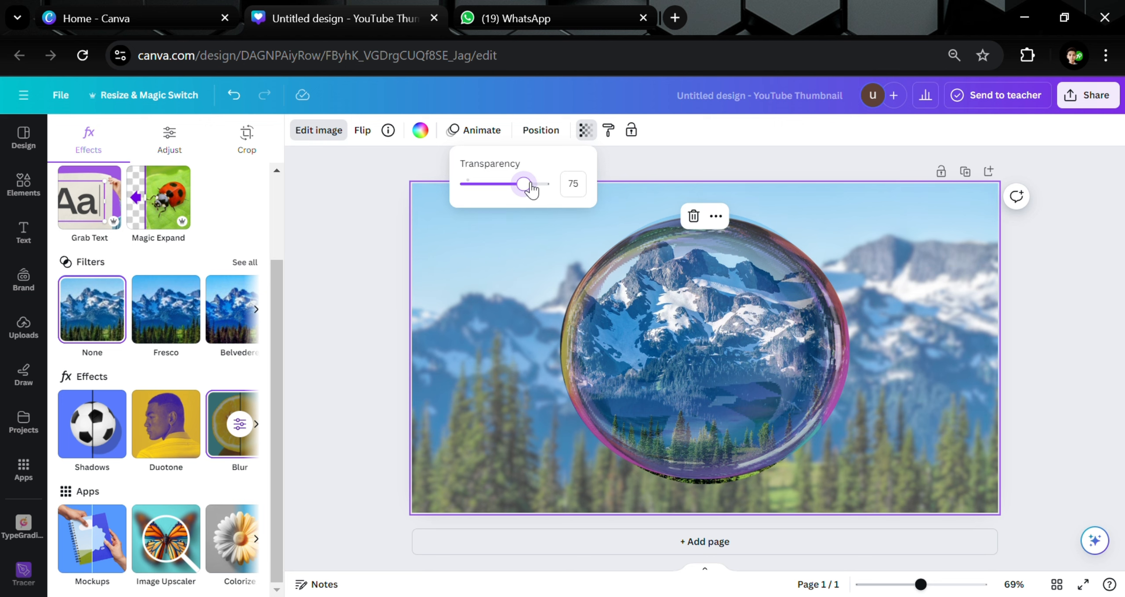
- Search the elements for "wood surface" and add the wooden plank tabletop graphic to the design
click(23, 184)
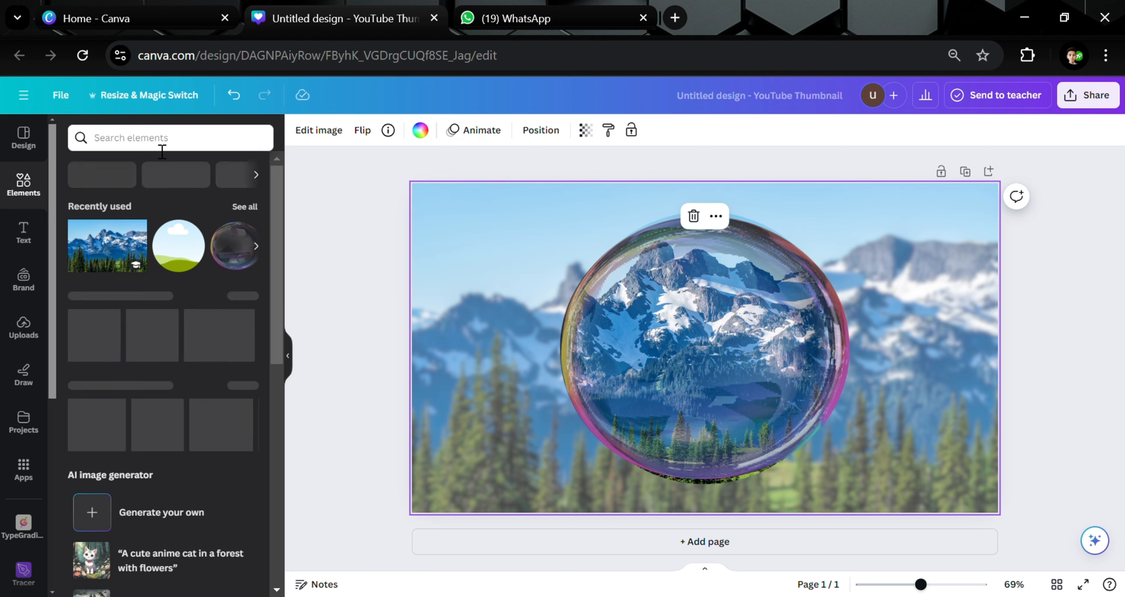
text(woo)
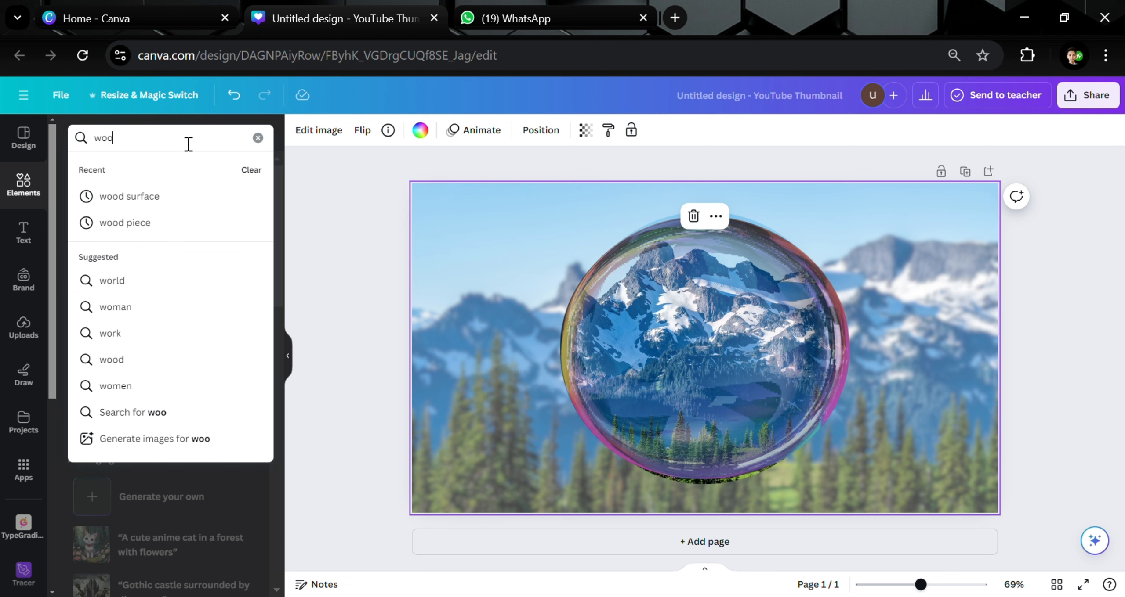
text(d su)
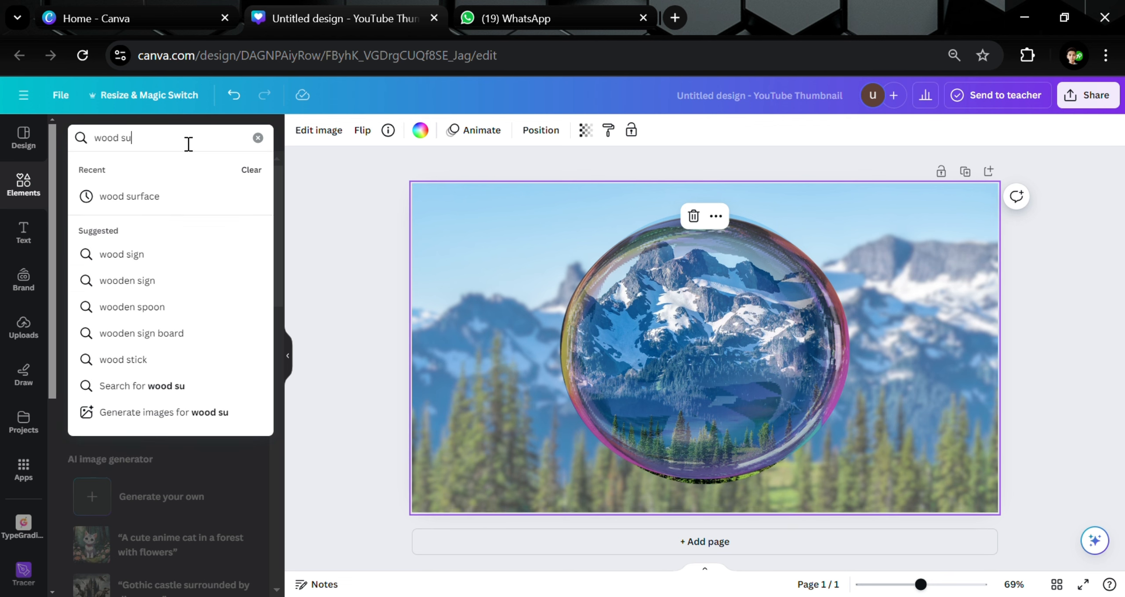
text(rface)
key(Return)
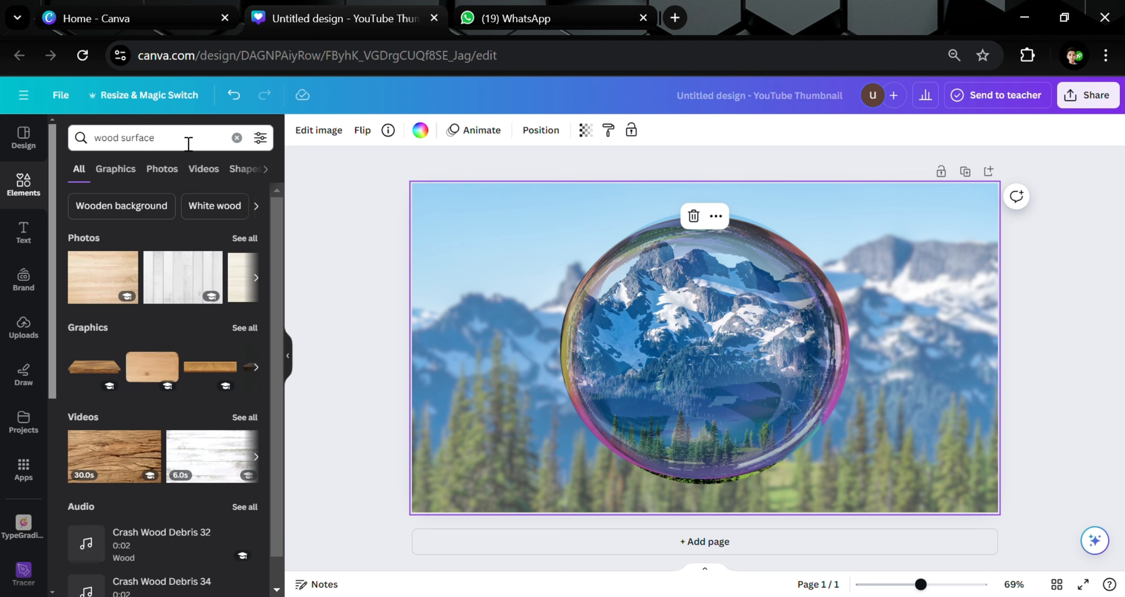
click(210, 366)
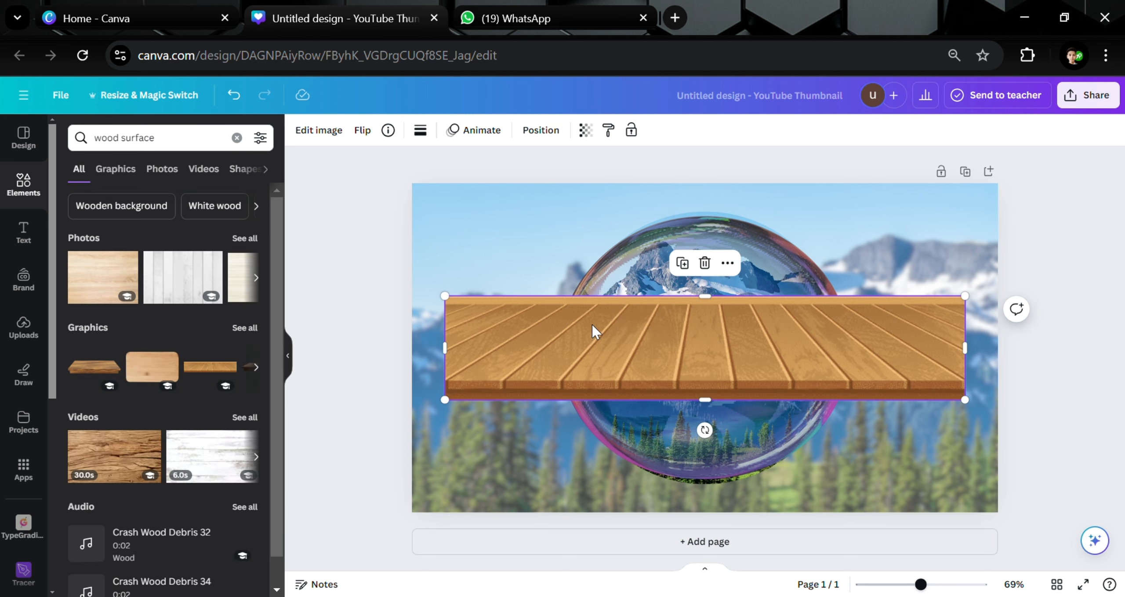
- Place the wooden tabletop along the page's lower edge, enlarge it to span the full width, and put it behind the bubble
drag(635, 322, 555, 484)
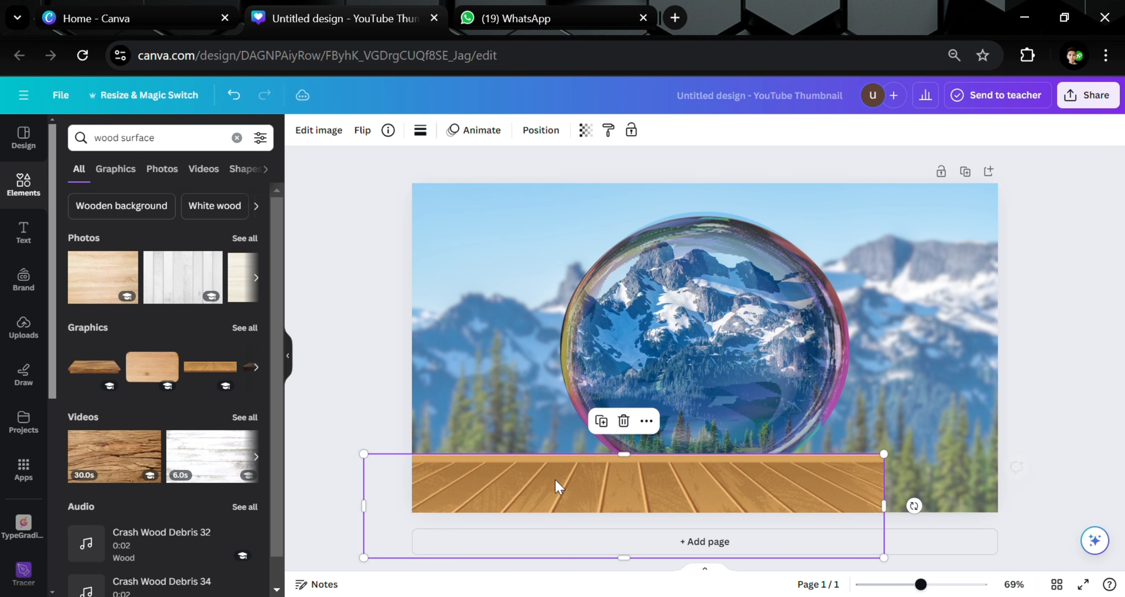
drag(700, 468, 697, 473)
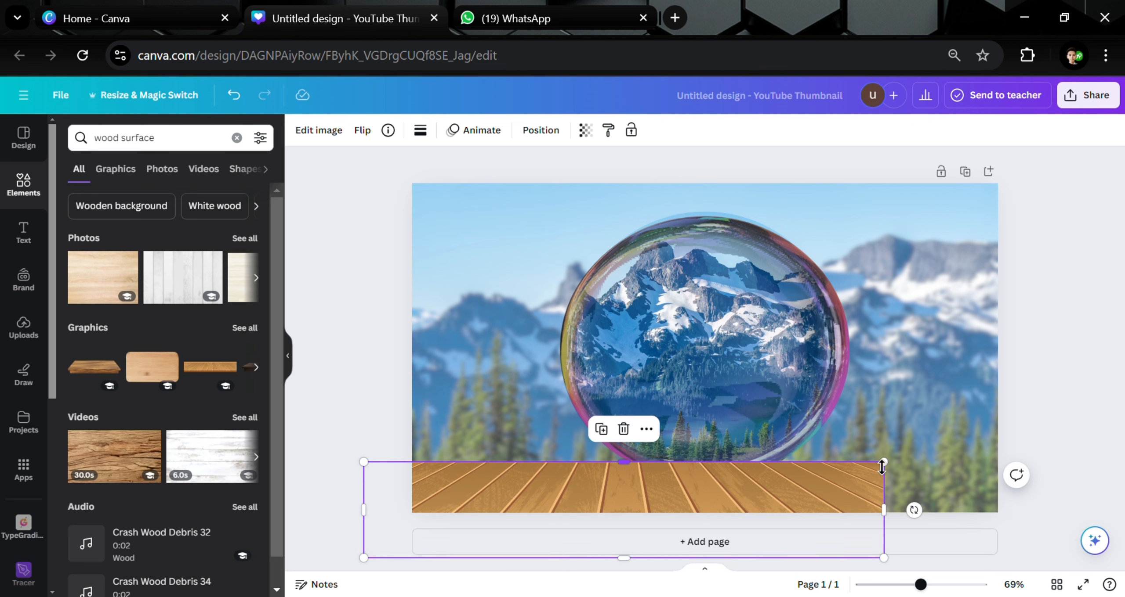
drag(890, 470, 1043, 428)
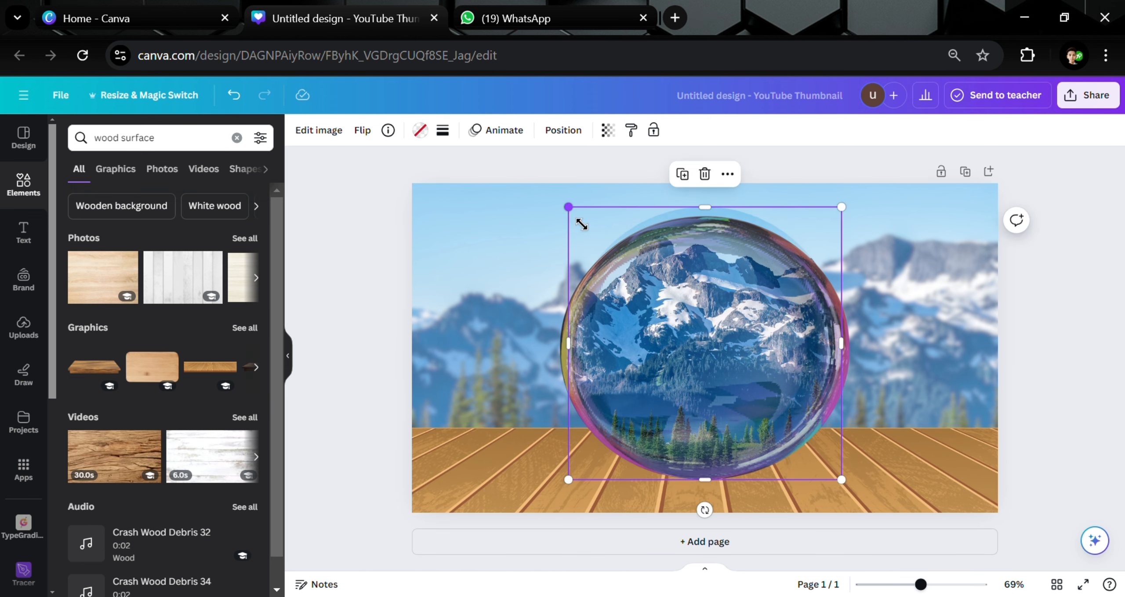
- Shrink the circular mountain frame slightly so it fits inside the bubble's outline
drag(568, 207, 578, 216)
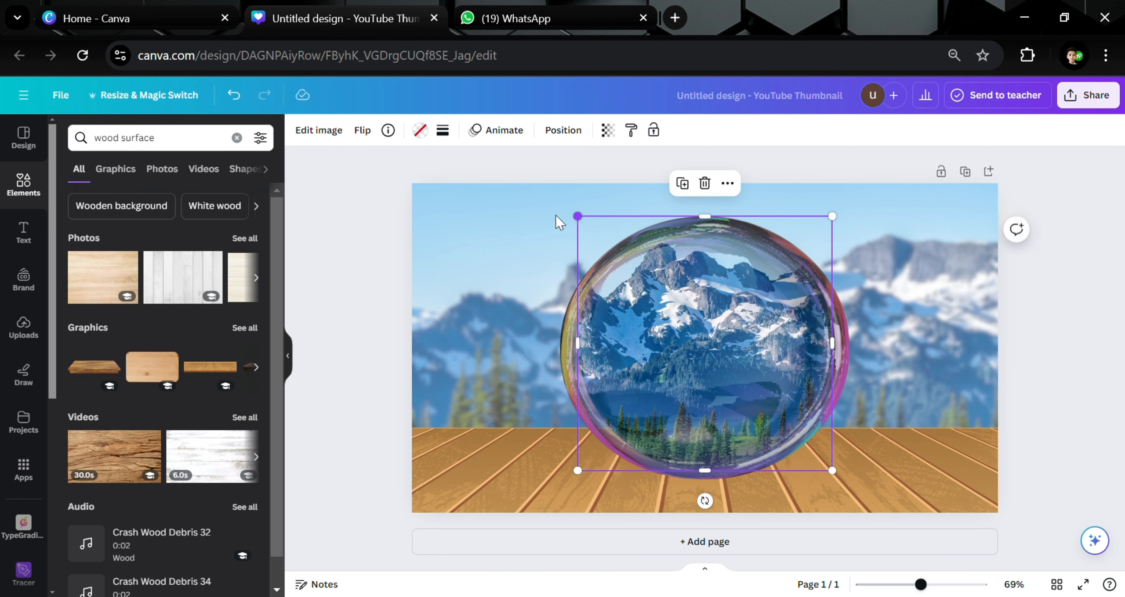
click(336, 331)
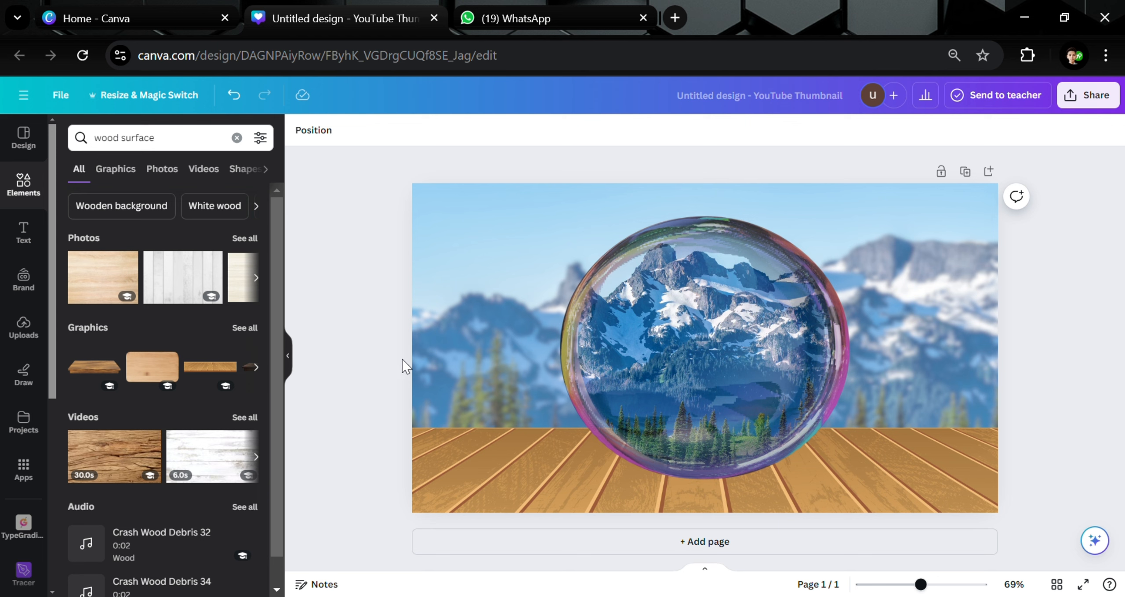
- Search the elements for "shadow", add the soft oval shadow graphic, and place it reduced on the wood beneath the bubble
click(236, 138)
text(s)
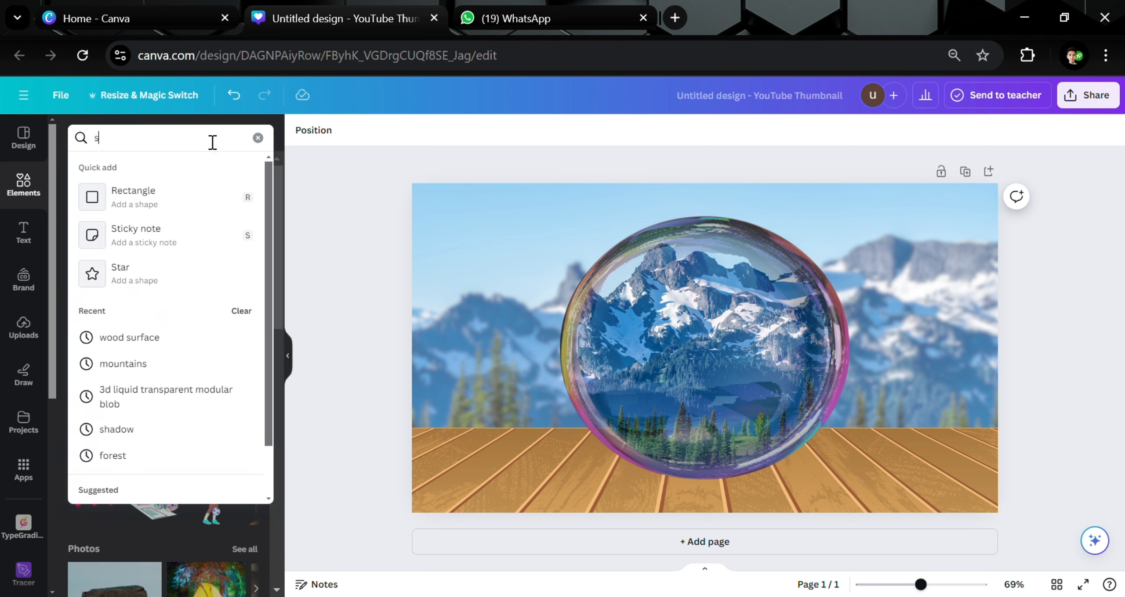
text(hadow)
key(Return)
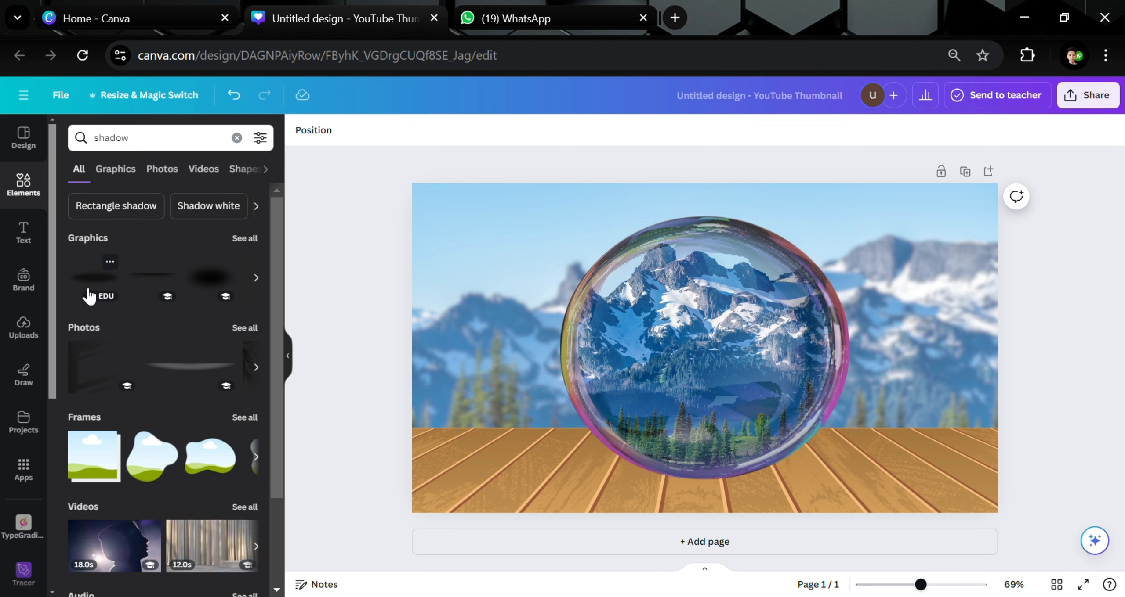
click(89, 297)
drag(445, 276, 806, 376)
drag(887, 405, 706, 491)
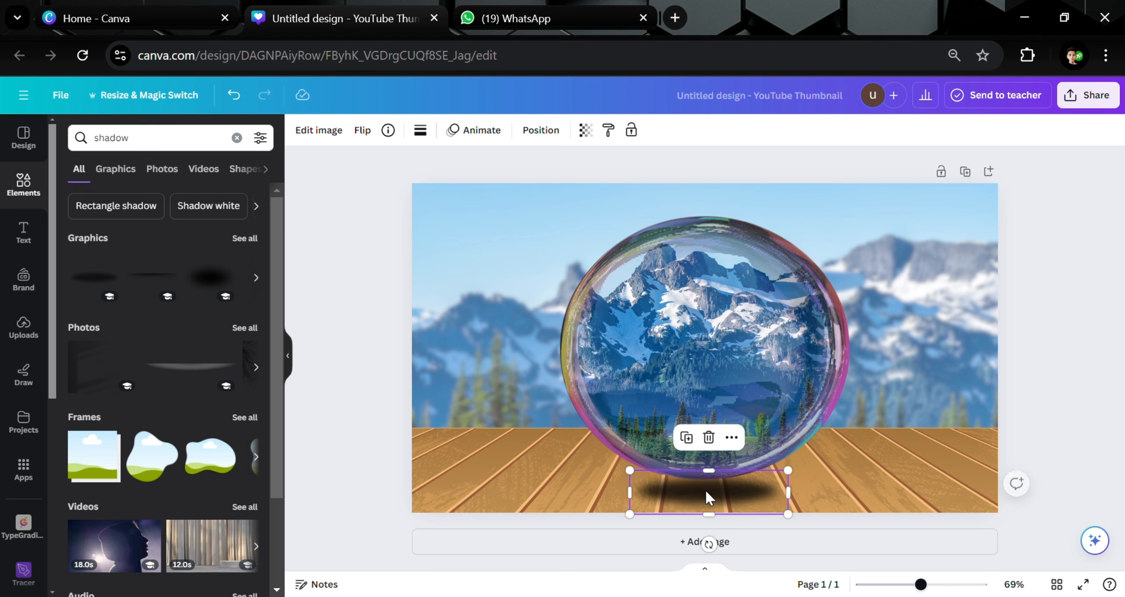
- Add the oval shadow a second time, enlarge it, and overlay it on the small shadow beneath the bubble
click(107, 281)
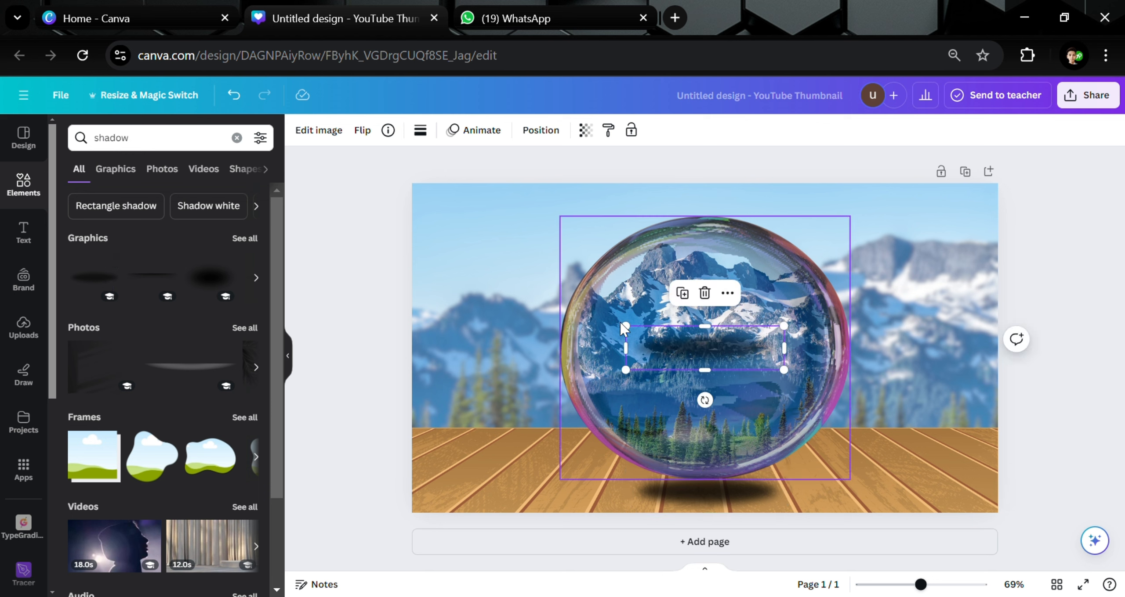
drag(631, 331, 547, 303)
drag(707, 373, 715, 499)
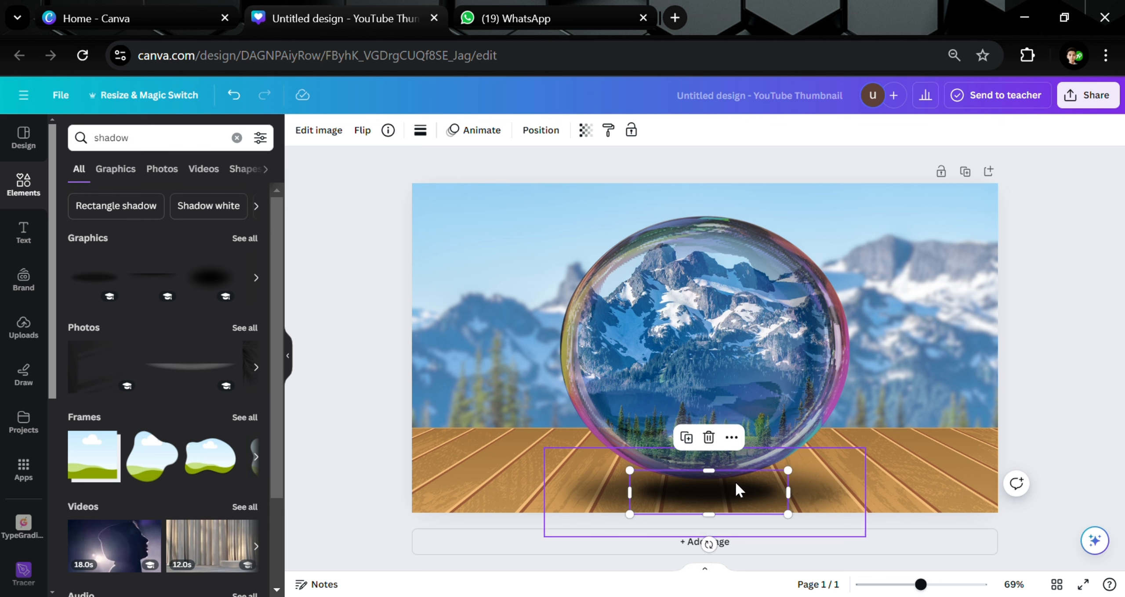
key(Escape)
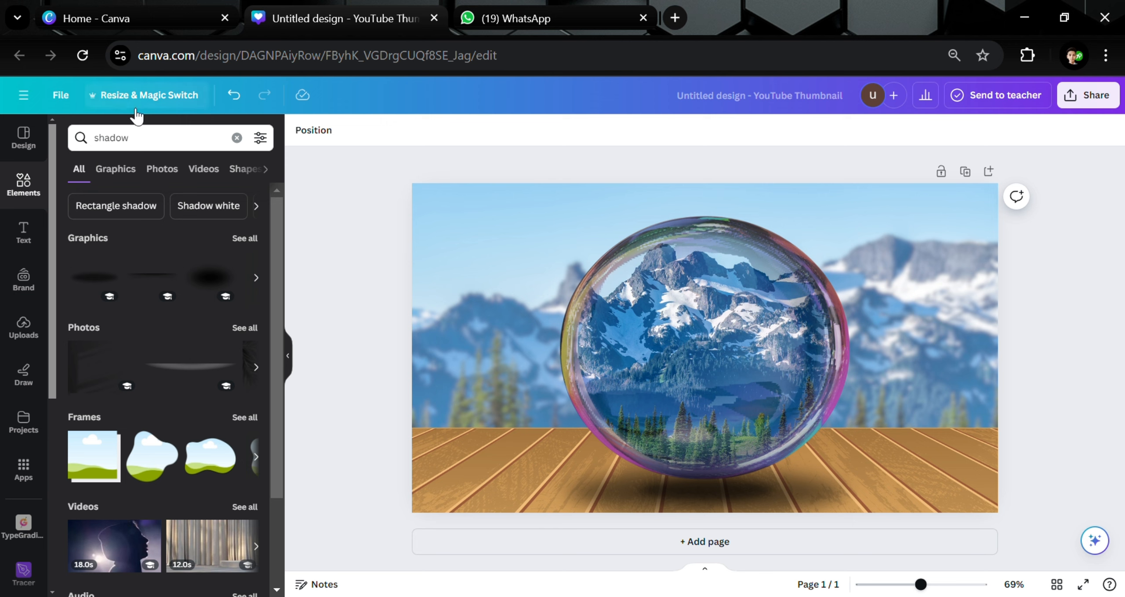
- Search the elements for "light" and add the white starburst glow graphic to the design
click(145, 137)
text(lig)
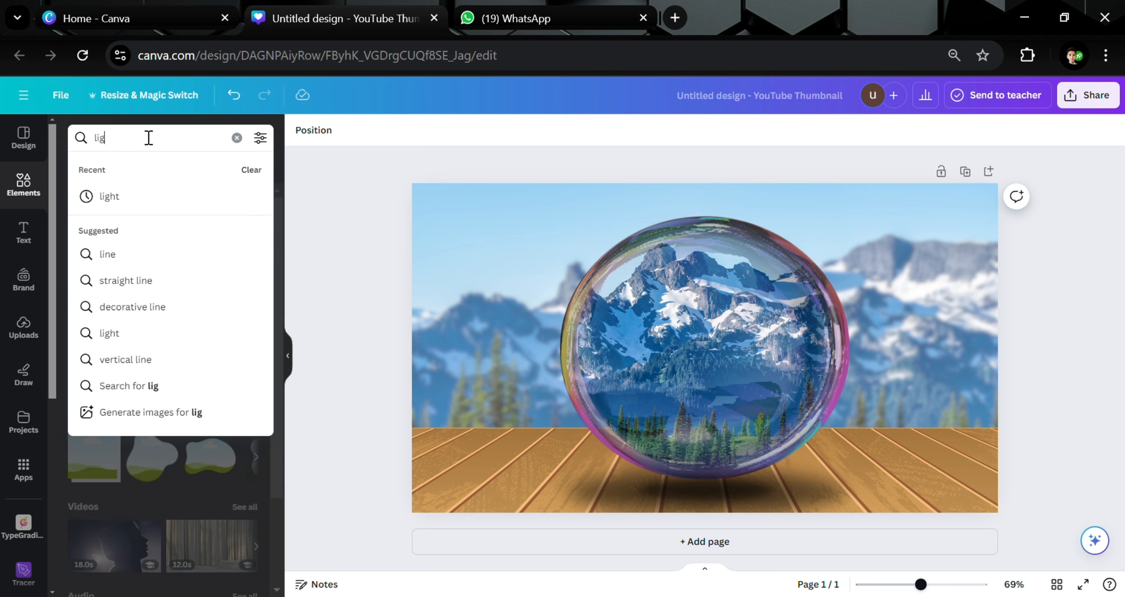
text(ht)
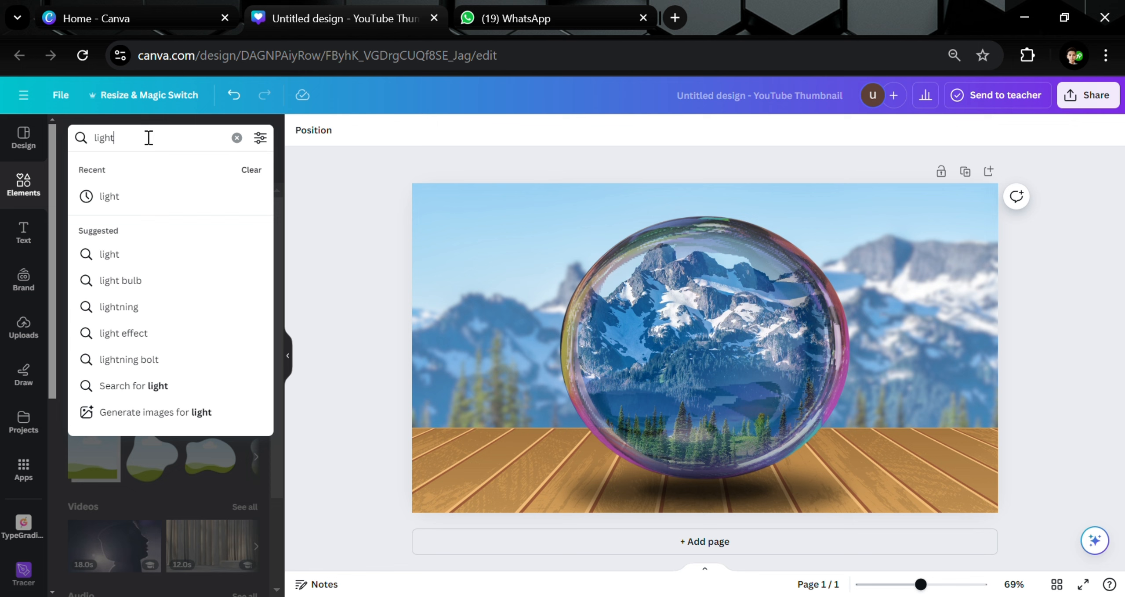
click(148, 198)
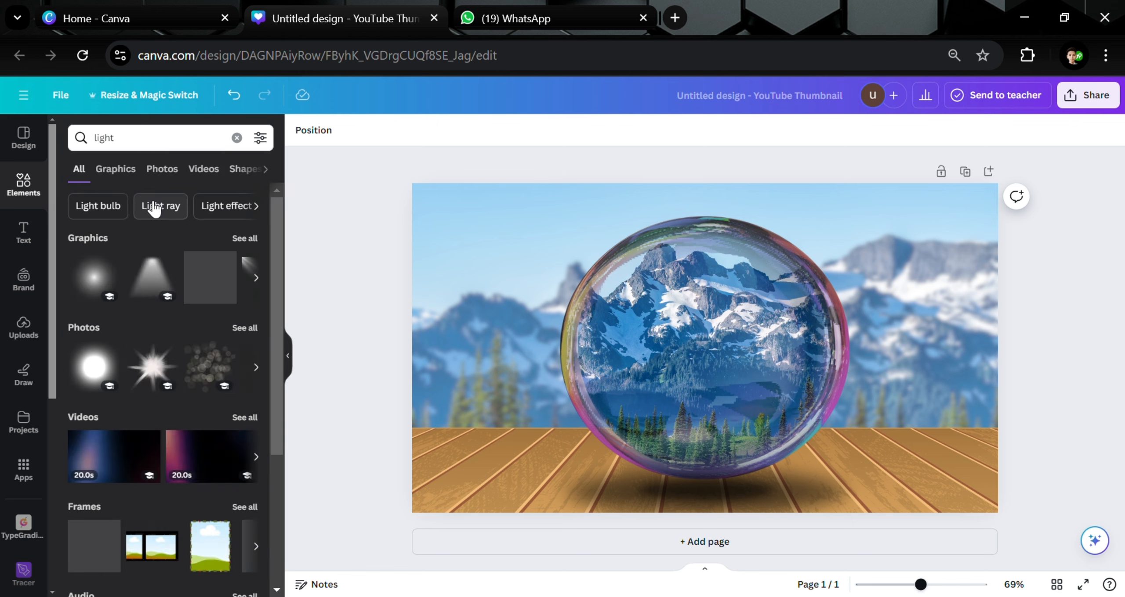
click(256, 278)
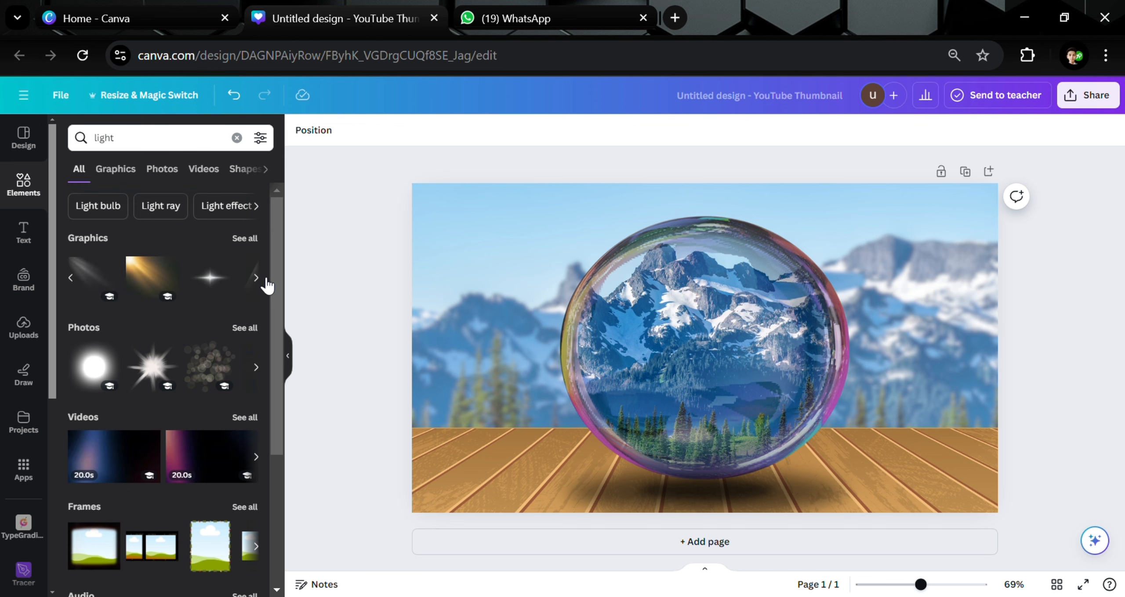
click(256, 278)
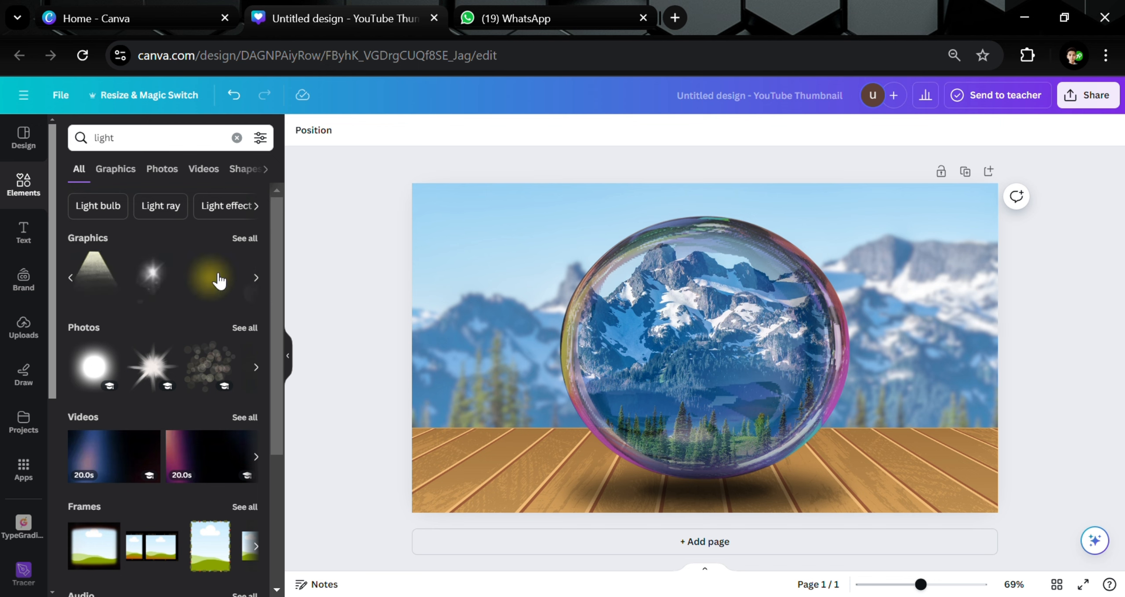
click(153, 278)
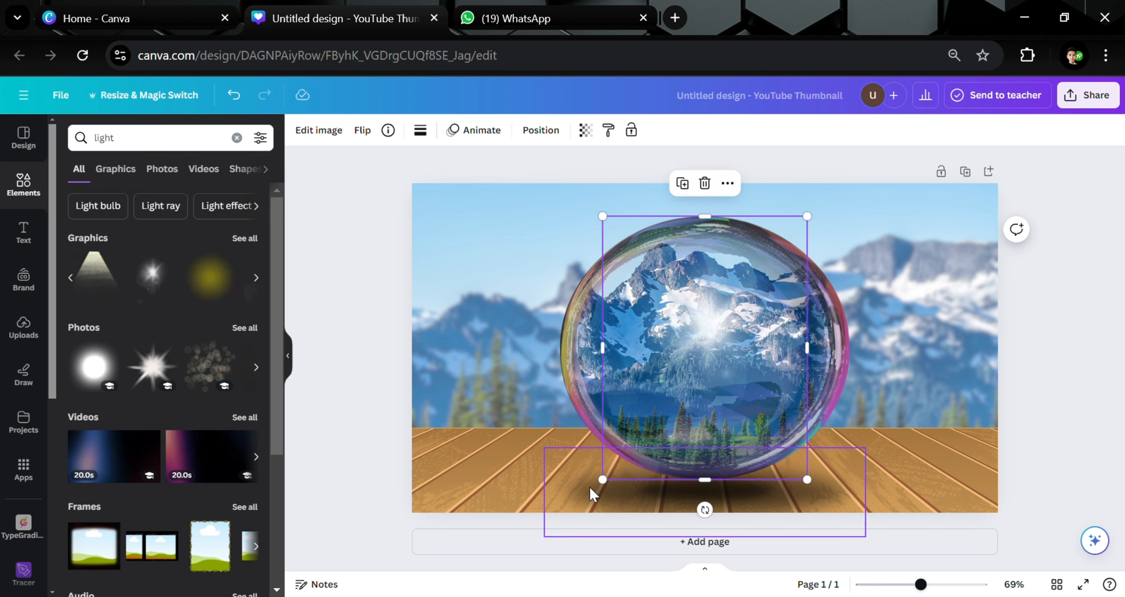
- Shrink the starburst glow and place it on the bubble's upper-right rim as a highlight
drag(603, 479, 713, 338)
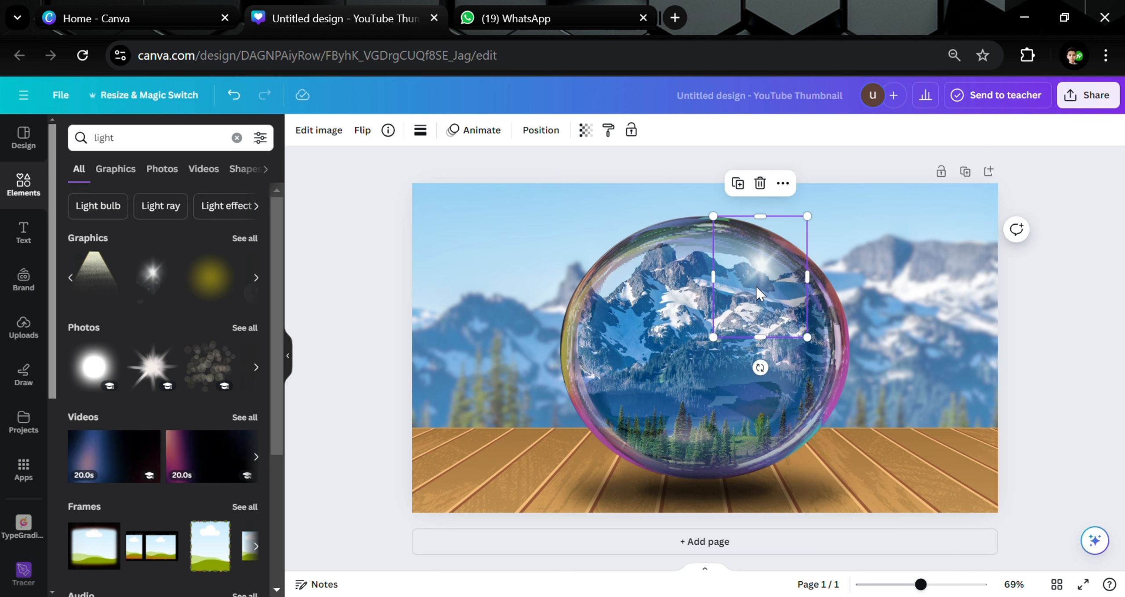
drag(769, 296, 791, 274)
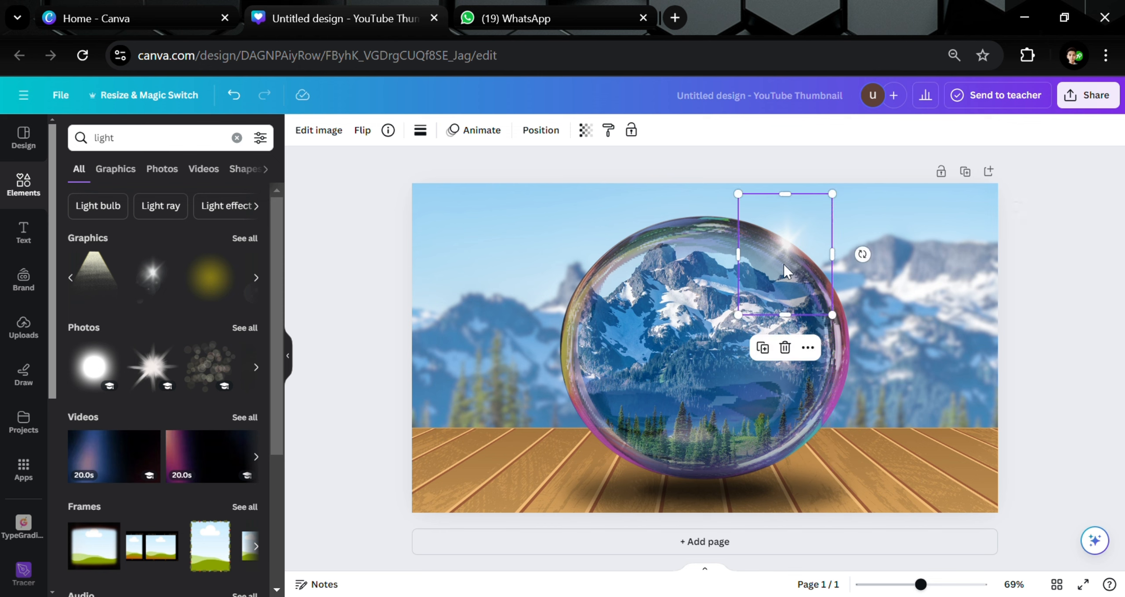
click(1053, 313)
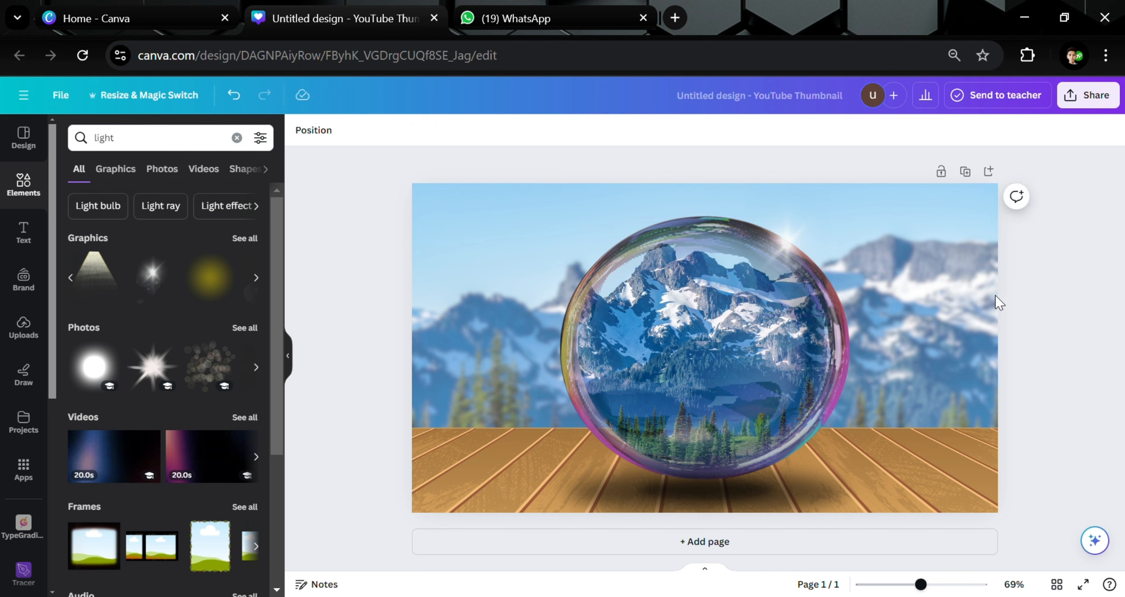